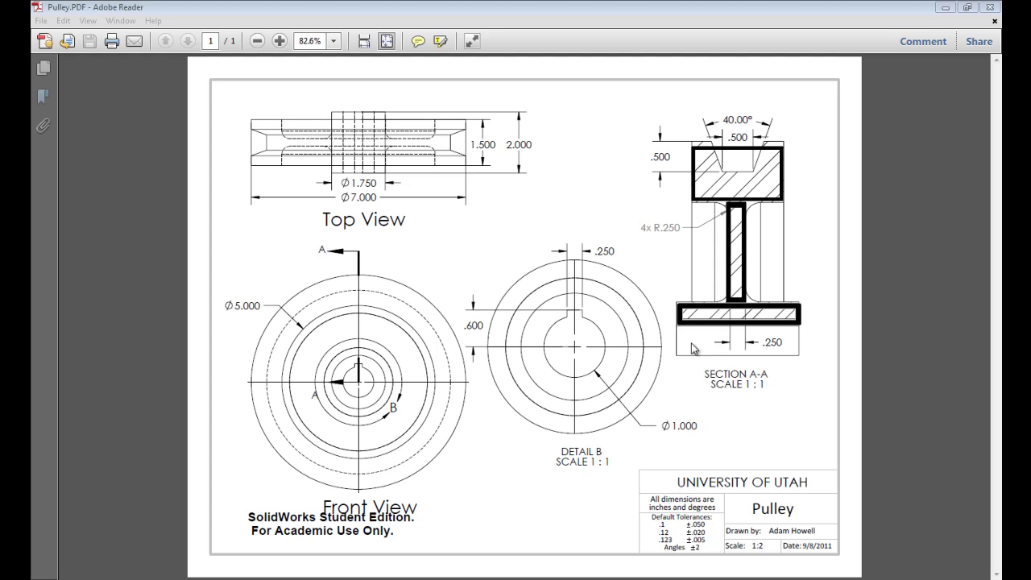
Switch to SolidWorks and start a Revolved Boss/Base sketch on the Right Plane, consulting the Pulley drawing for the section orientation
click(737, 355)
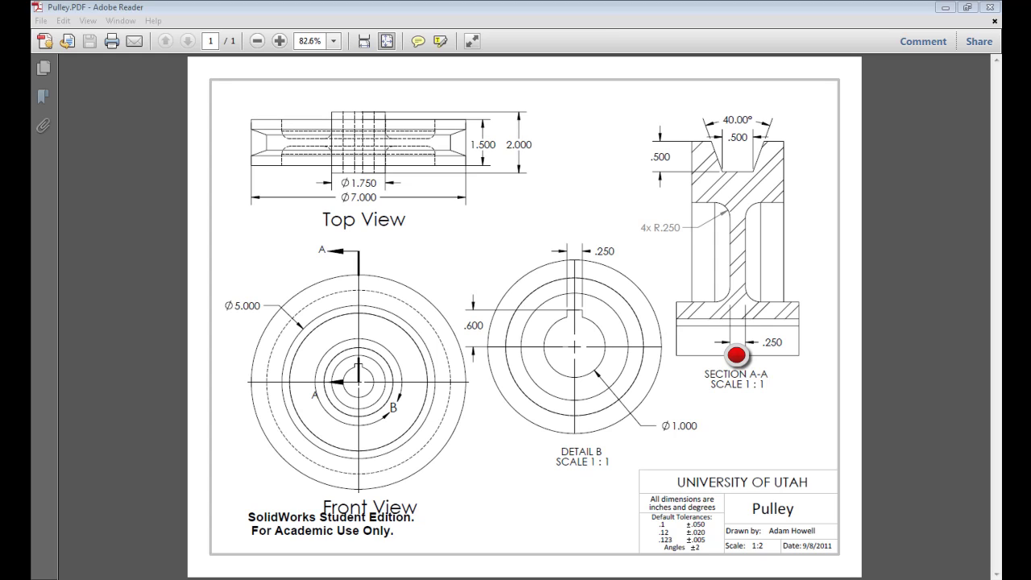
click(584, 575)
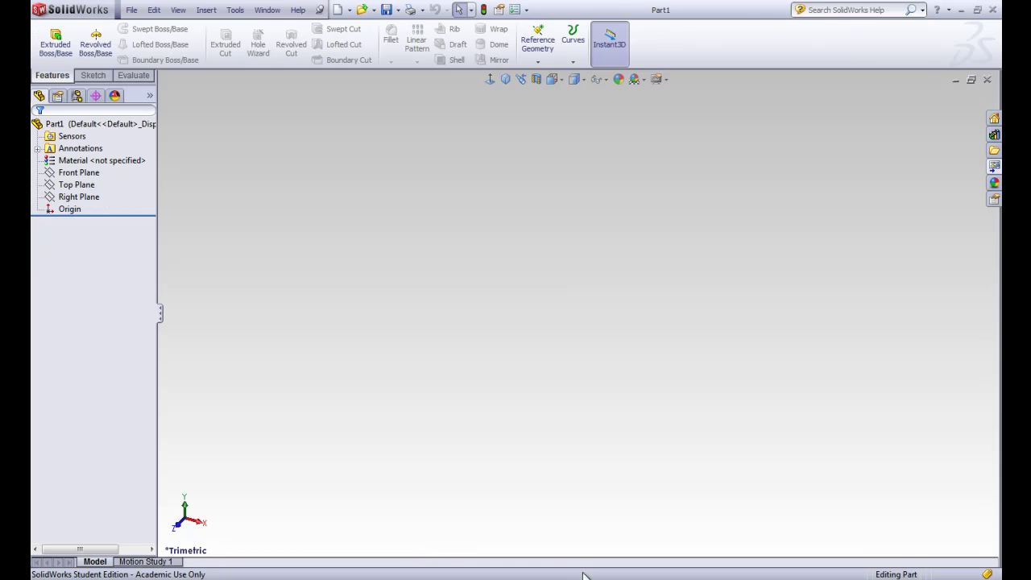
click(98, 53)
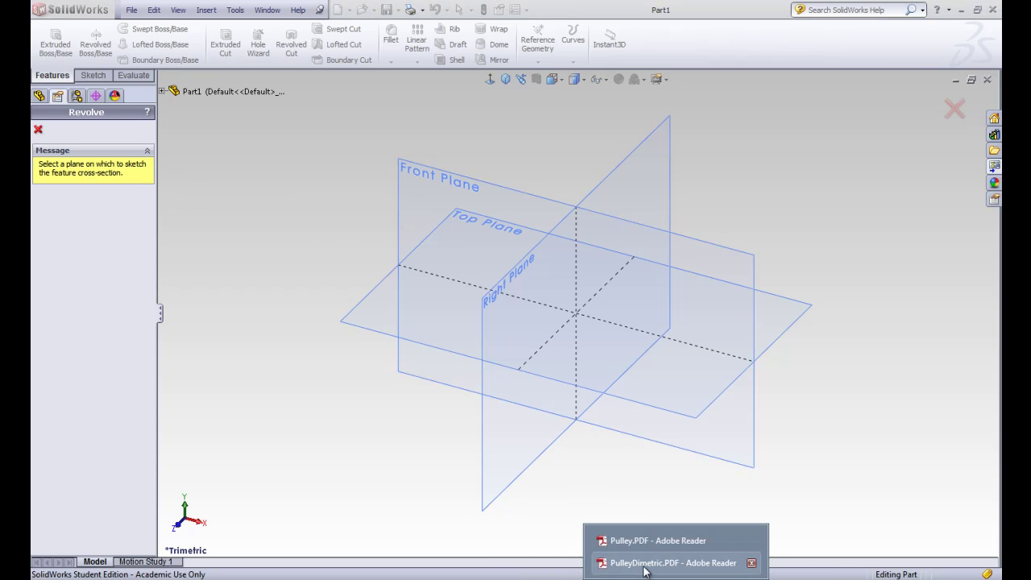
click(649, 541)
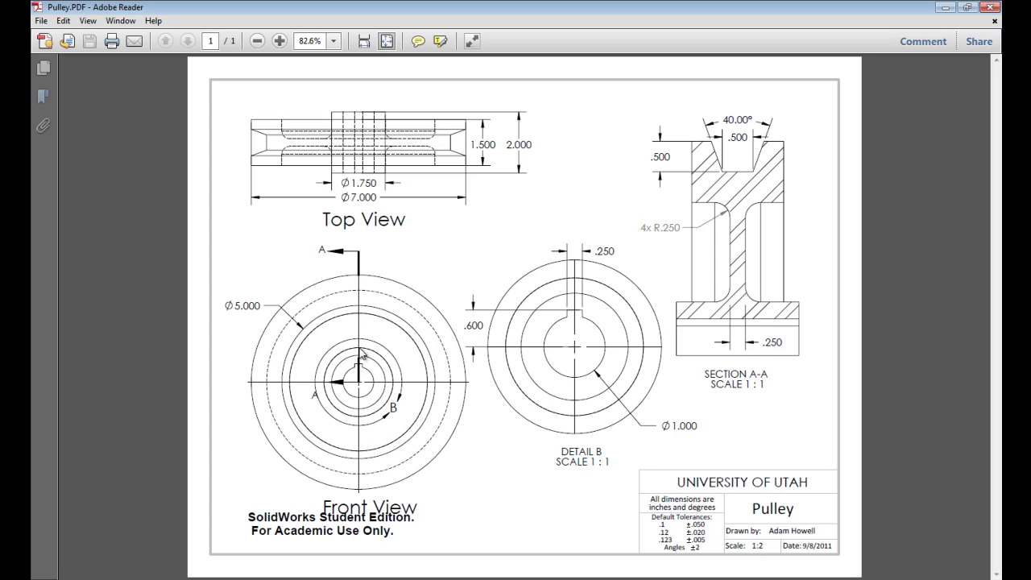
click(633, 579)
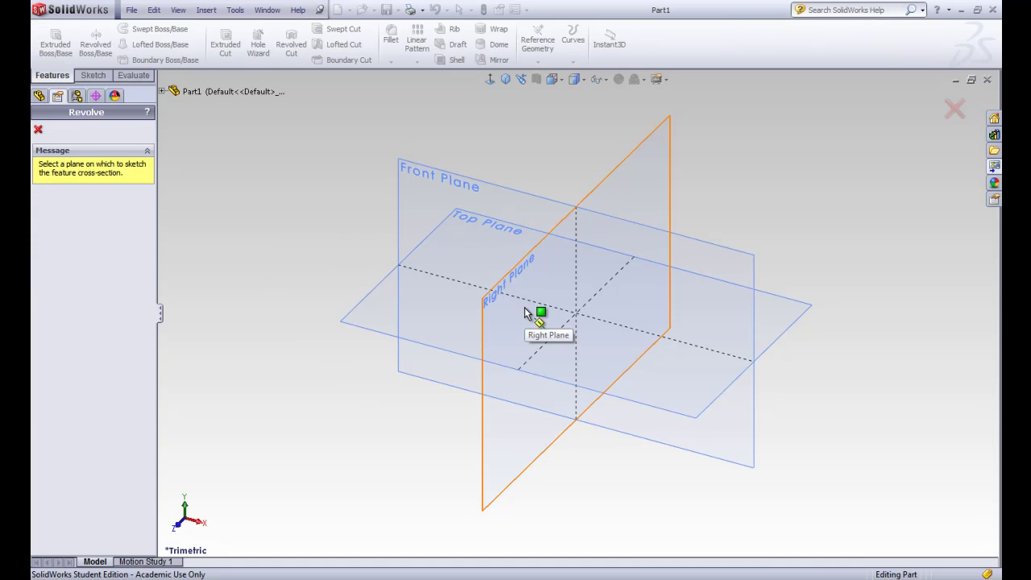
click(526, 313)
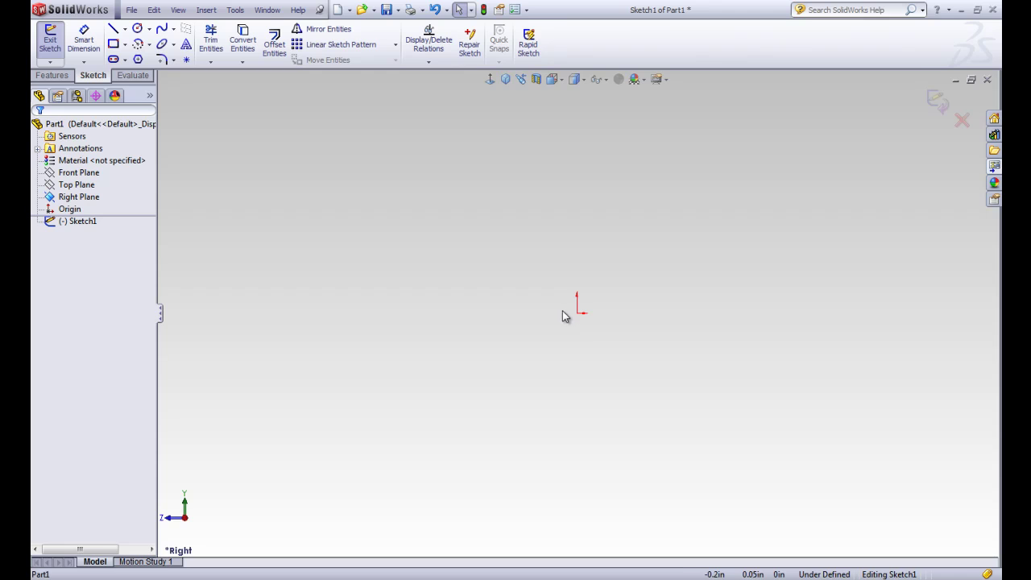
Sketch a horizontal centerline about 4 in long through the origin as the revolve axis
click(125, 28)
drag(578, 313, 417, 314)
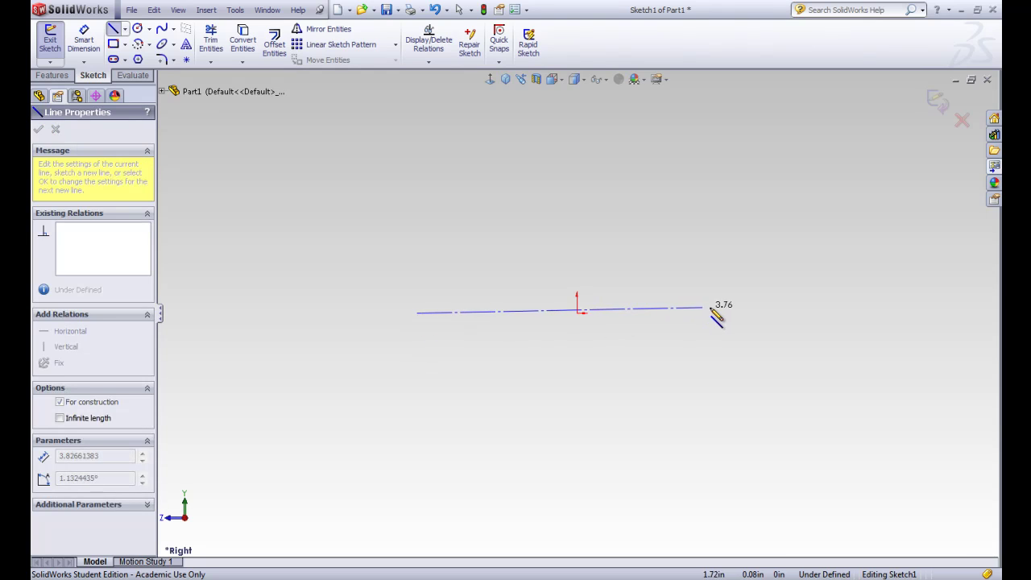
click(725, 314)
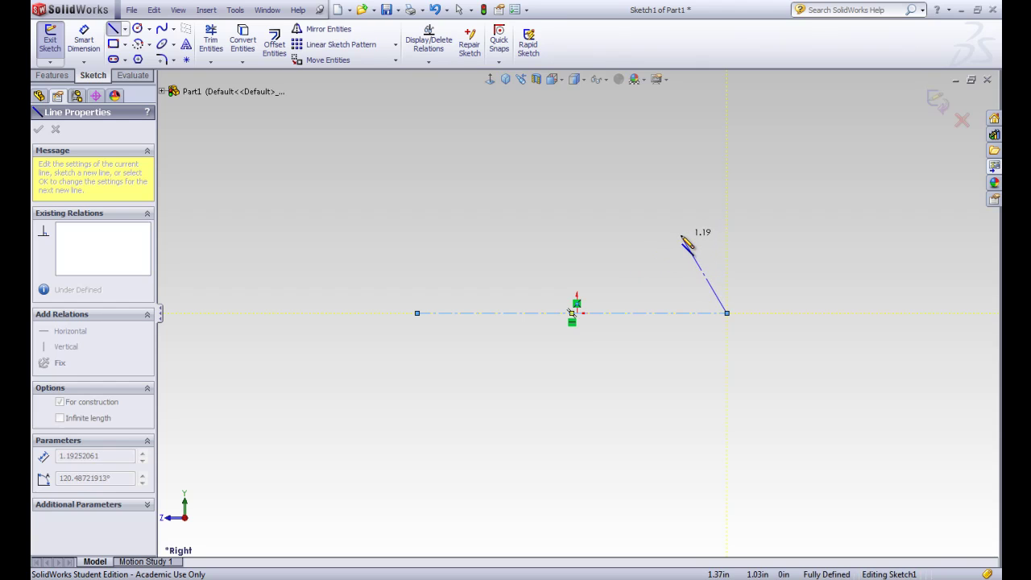
key(Escape)
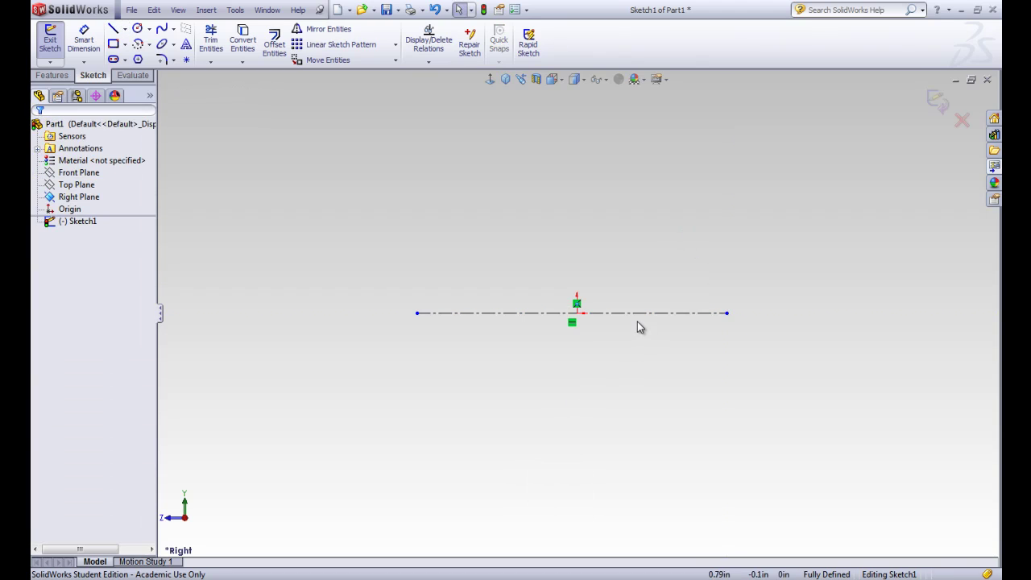
Sketch a center rectangle about 1.54 by 0.47 in for the hub, centered directly above the origin
key(z)
click(124, 45)
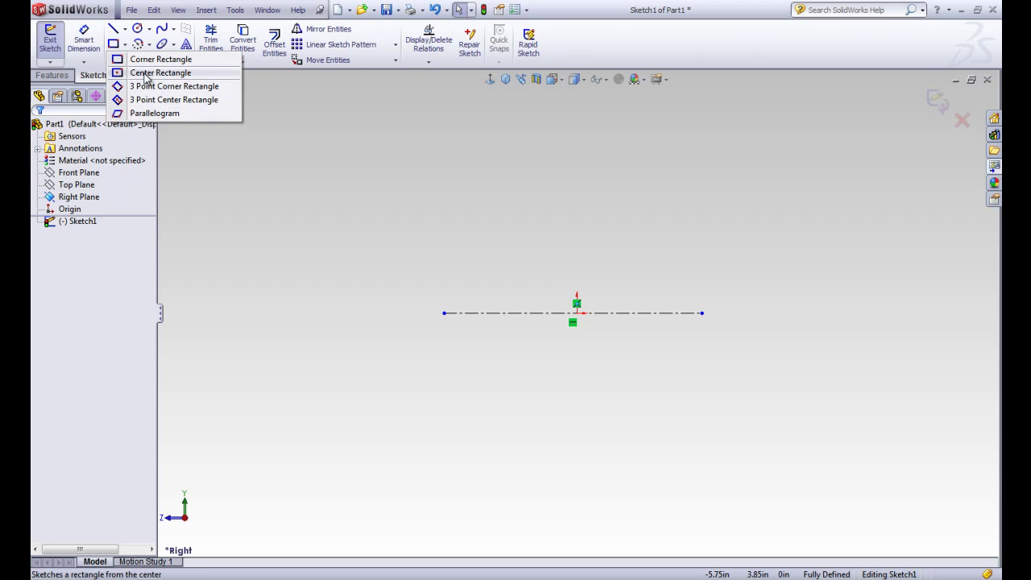
click(146, 73)
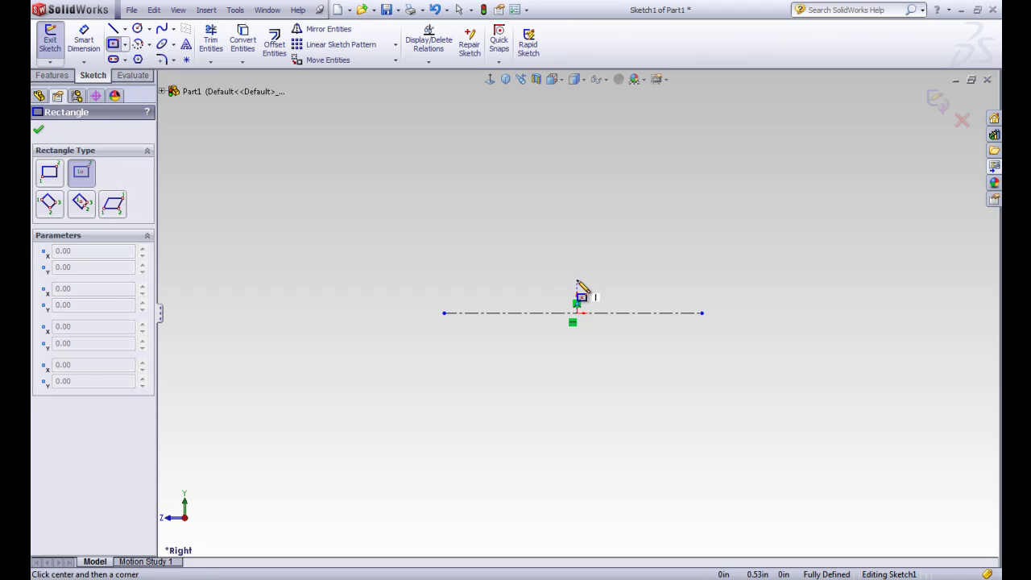
click(577, 280)
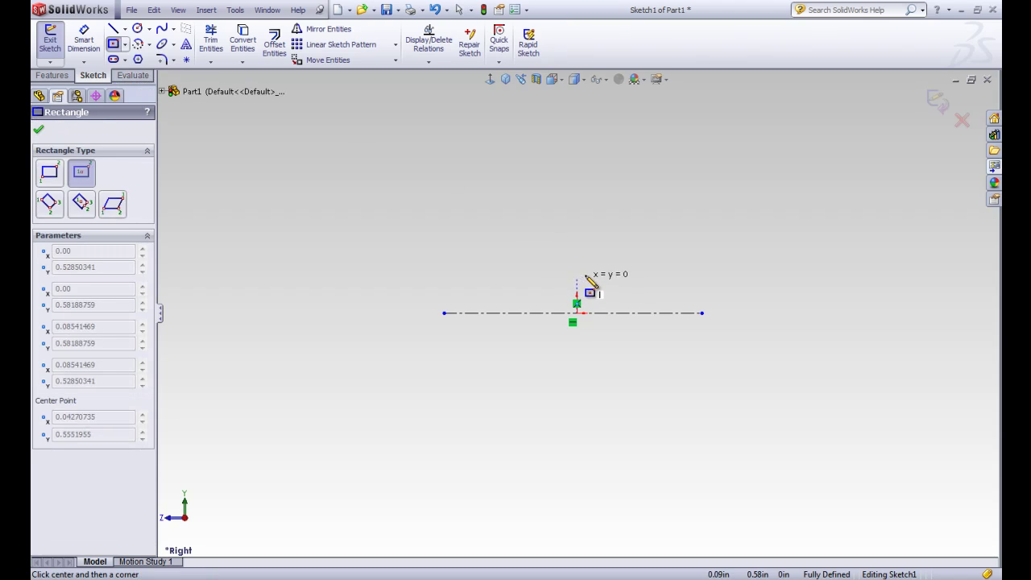
click(626, 266)
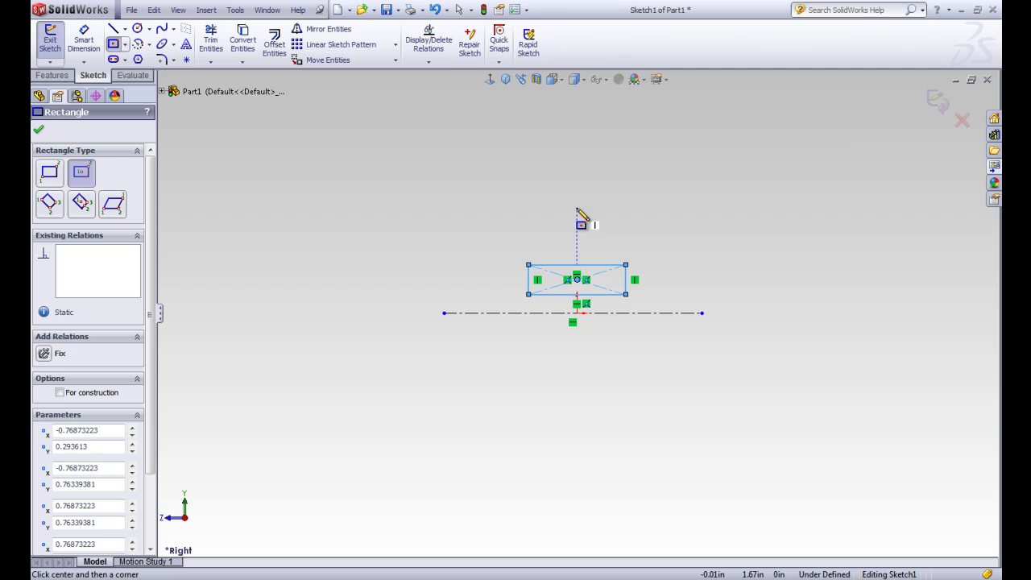
Sketch a center rectangle about 0.36 by 1.94 in for the web on the hub, and one about 1.06 by 0.76 in for the rim on top
click(577, 222)
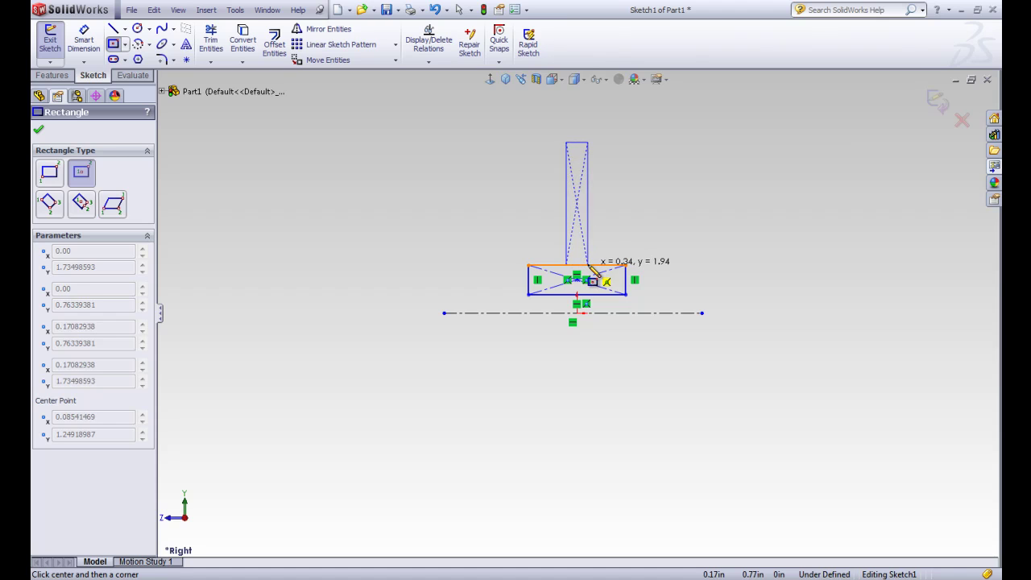
click(594, 273)
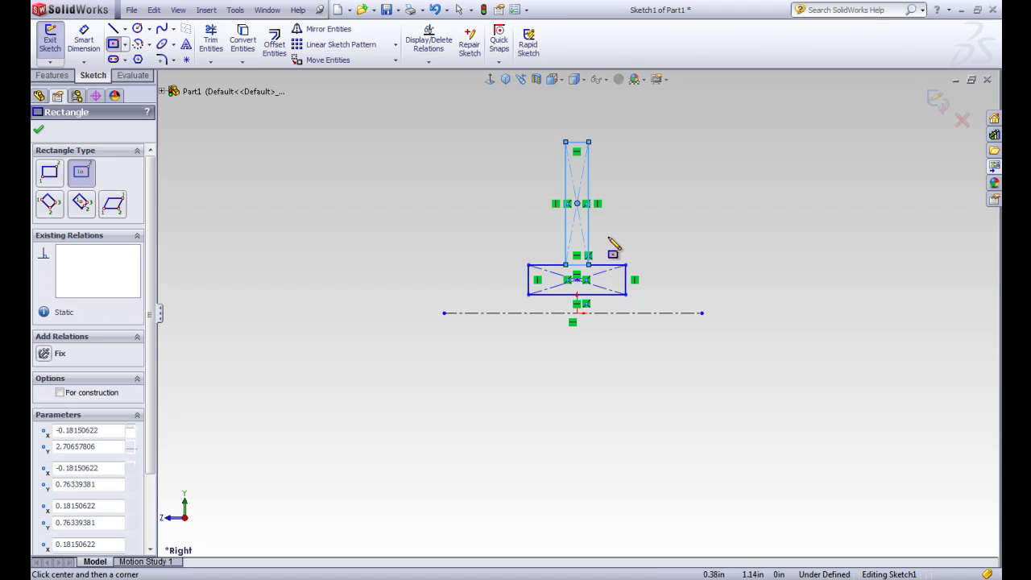
scroll(611, 214, down, 3)
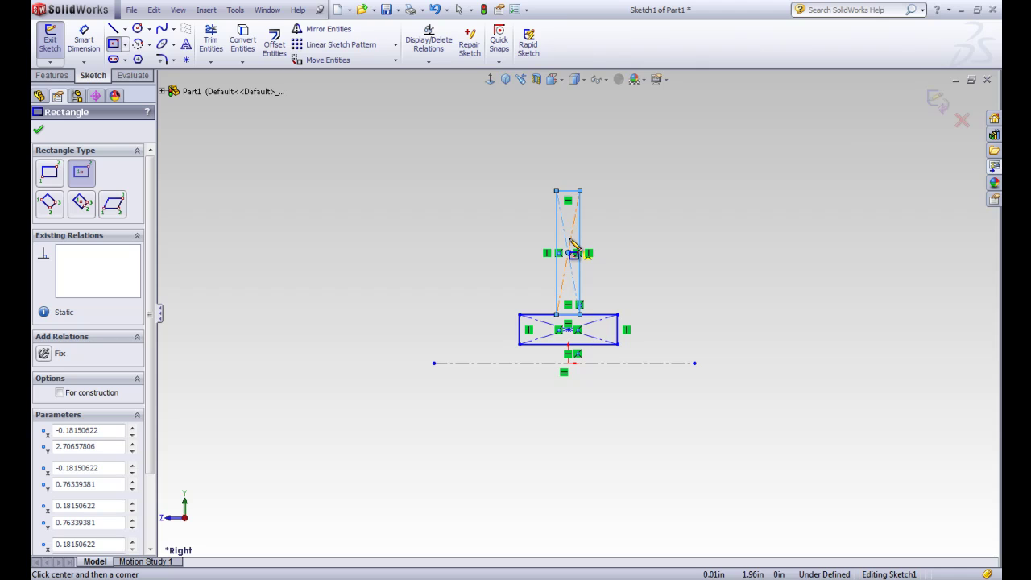
click(568, 167)
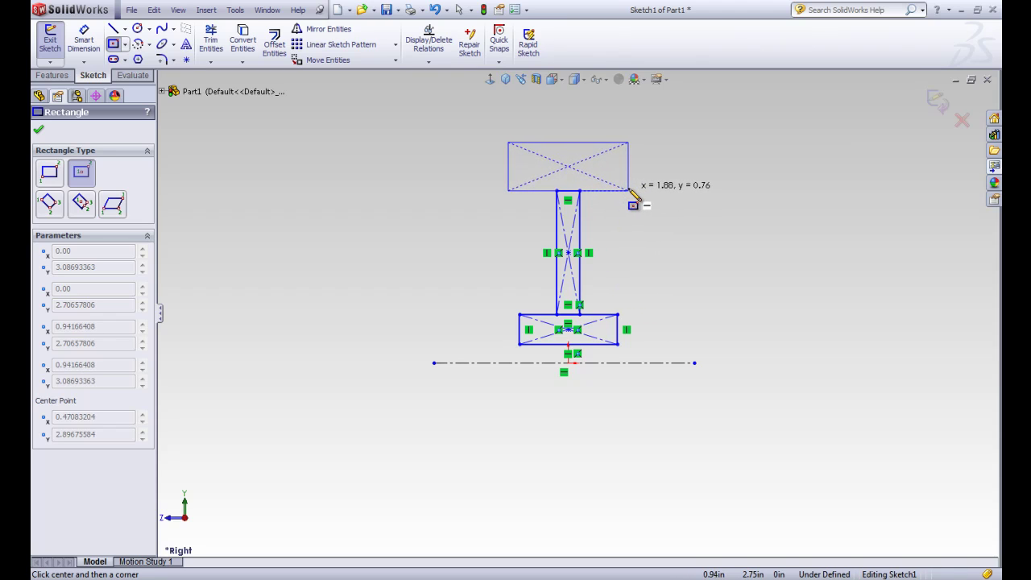
click(603, 191)
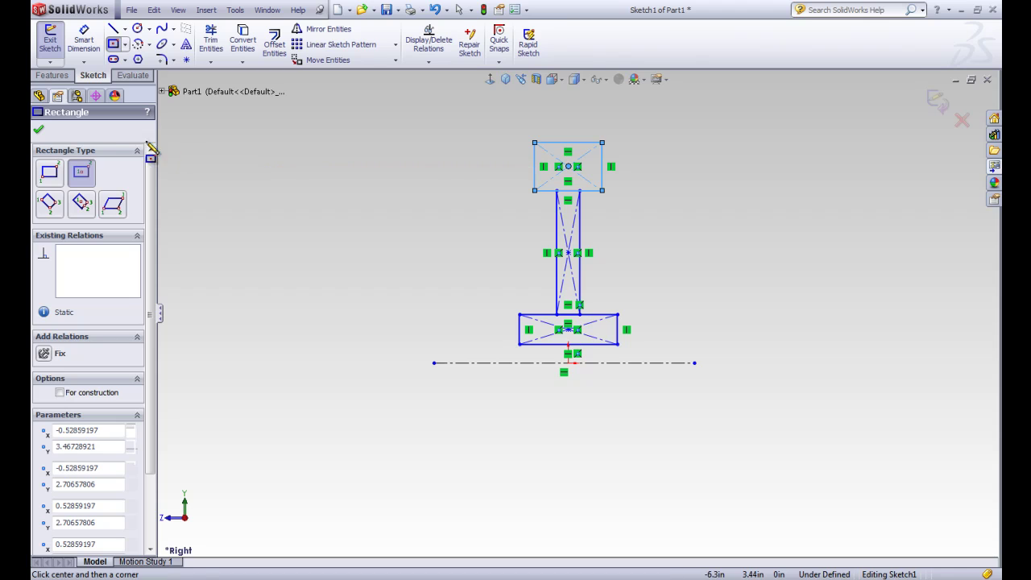
click(41, 130)
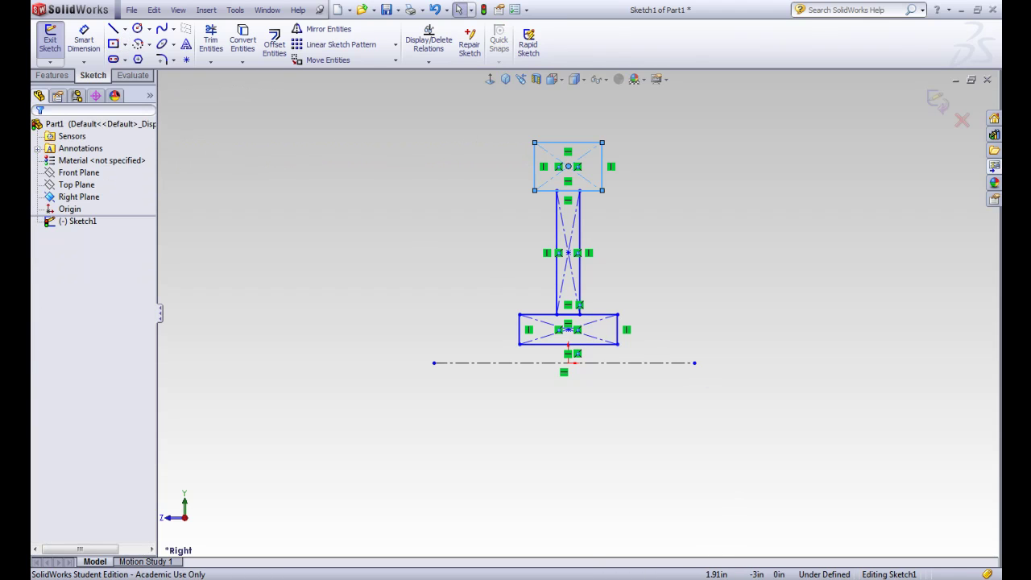
Compare the sketched profile with Section A-A of the Pulley drawing and return to the SolidWorks sketch
click(657, 534)
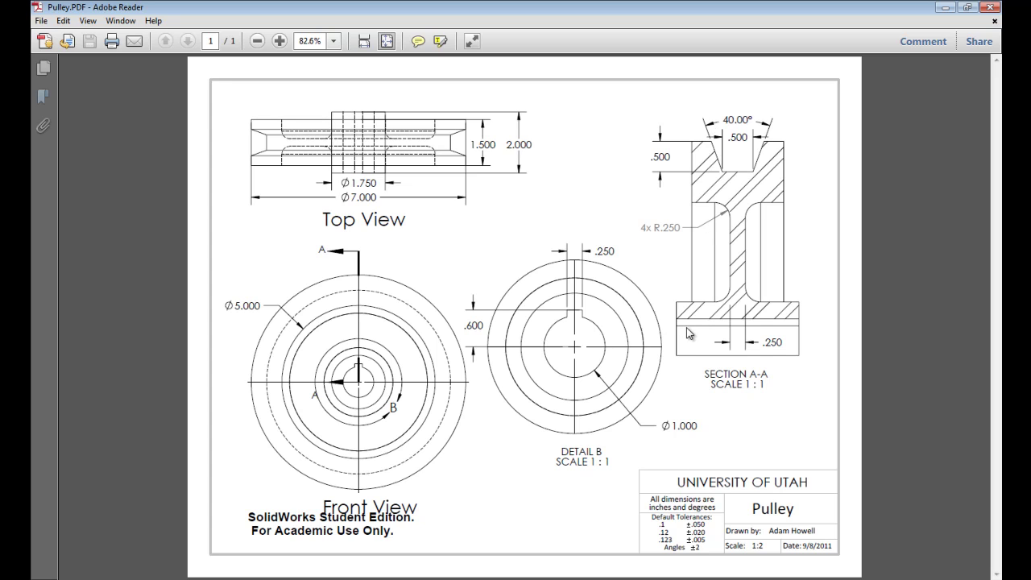
click(621, 564)
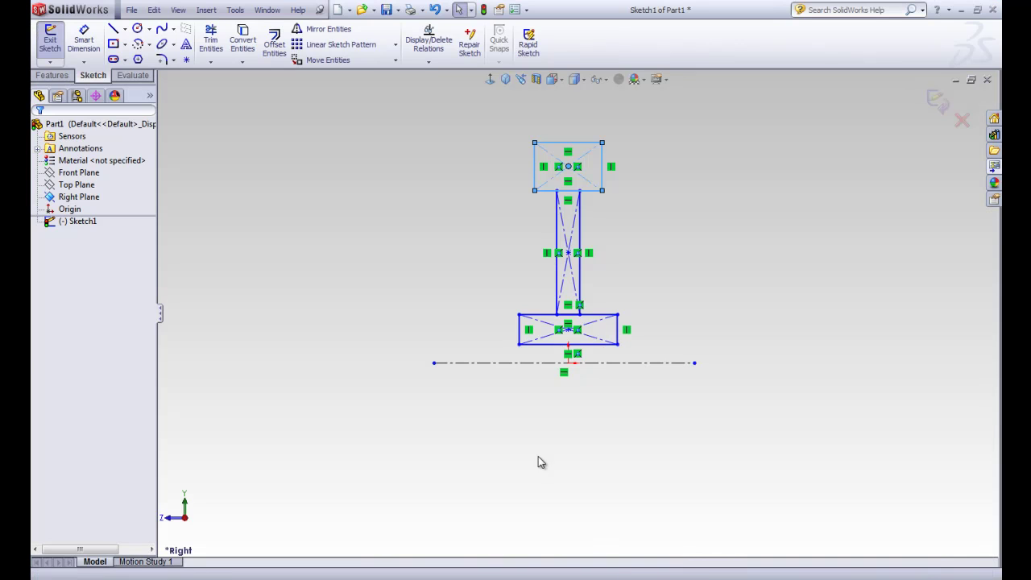
click(356, 182)
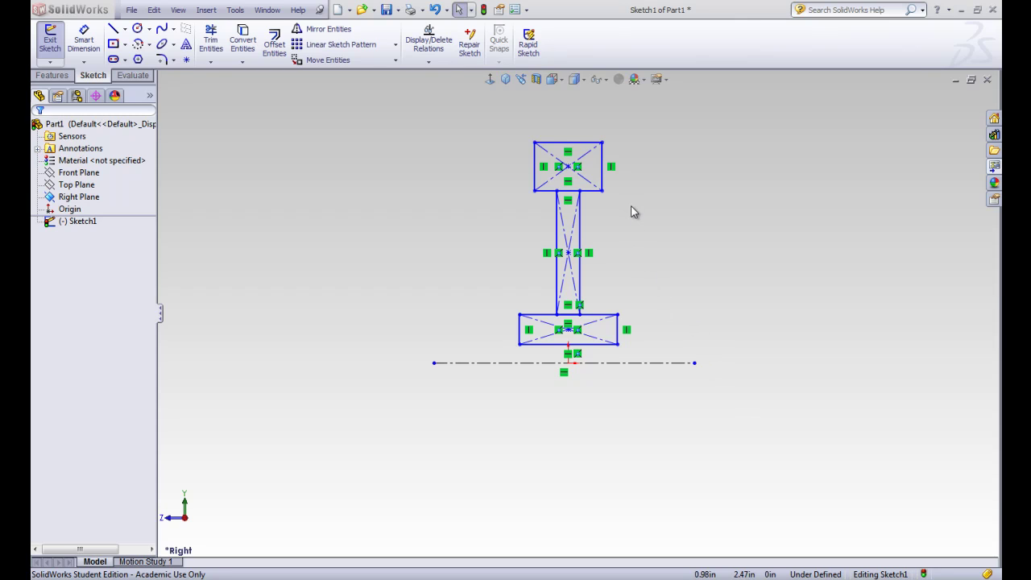
Align the center points of the three rectangles with the origin using a Vertical relation
key(z)
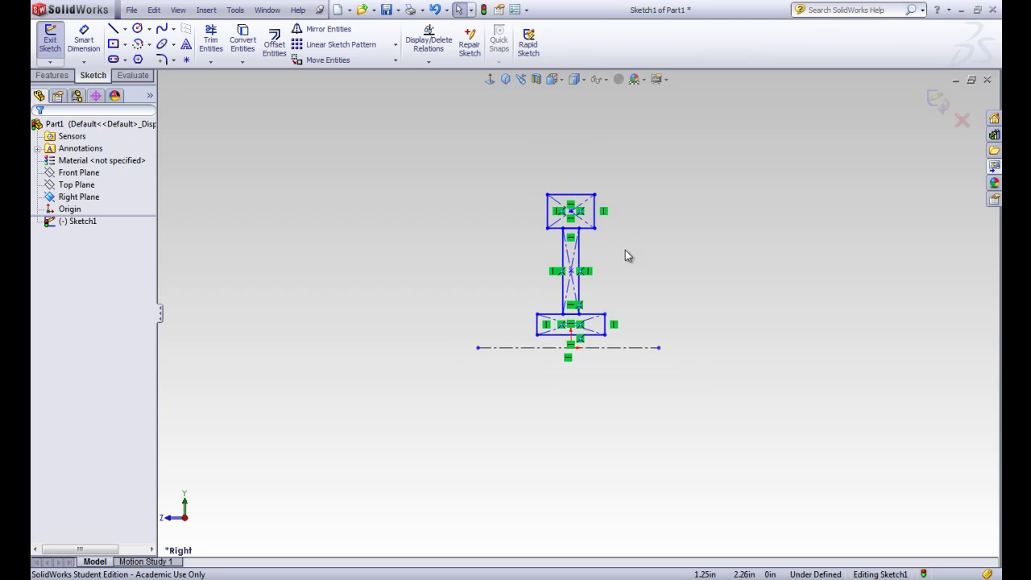
scroll(616, 271, down, 4)
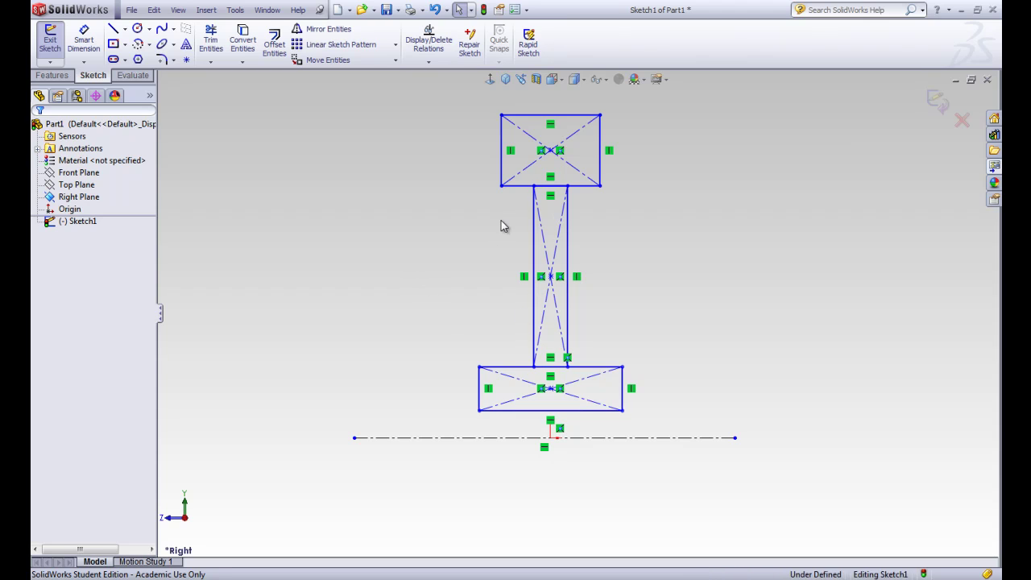
click(550, 151)
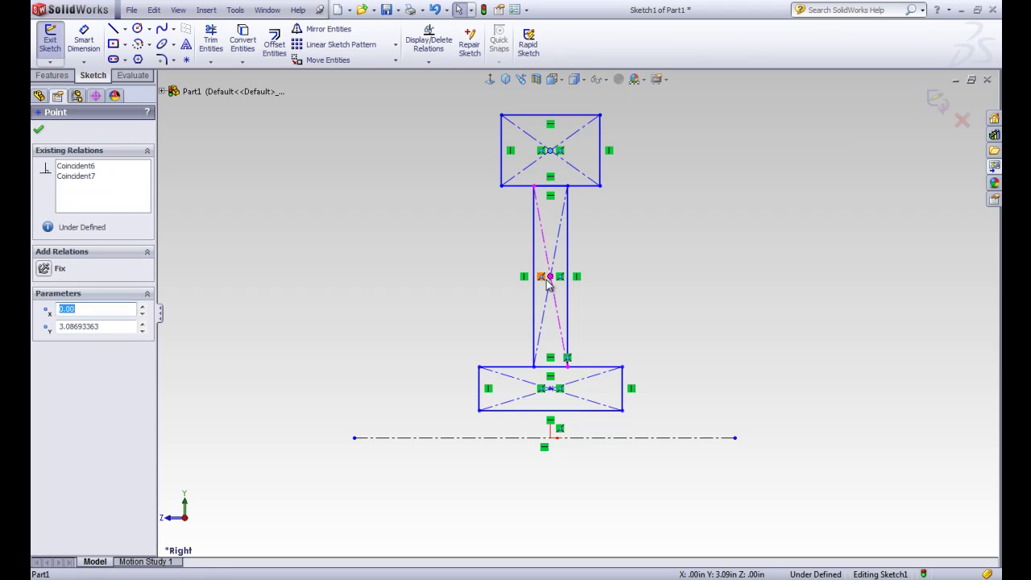
ctrl+click(551, 389)
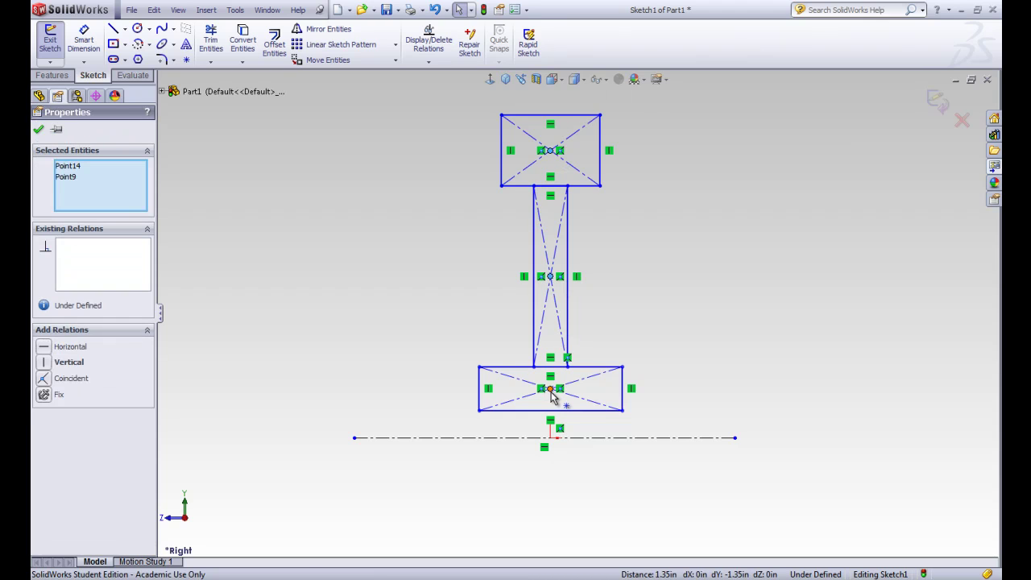
ctrl+click(550, 391)
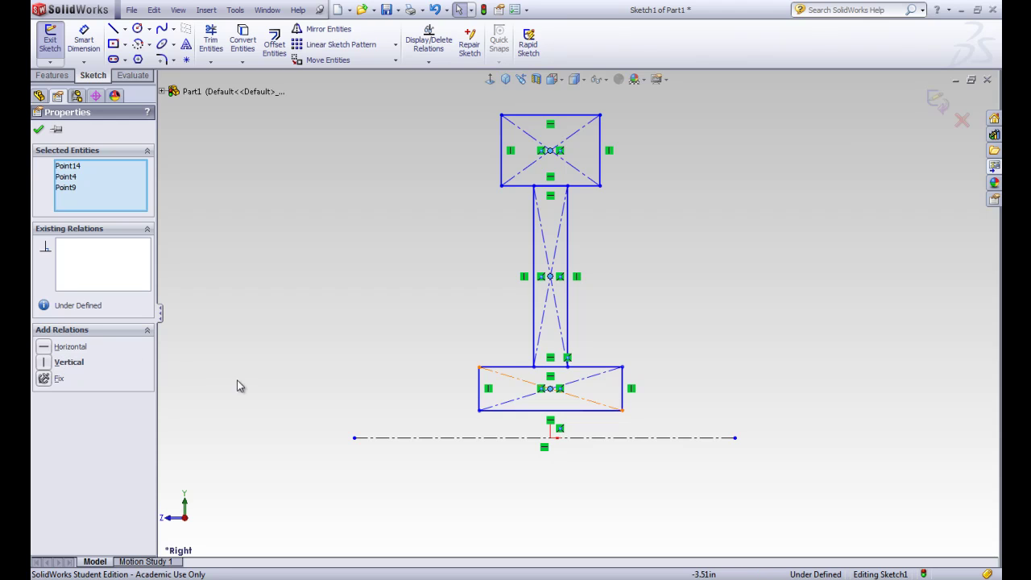
ctrl+click(550, 438)
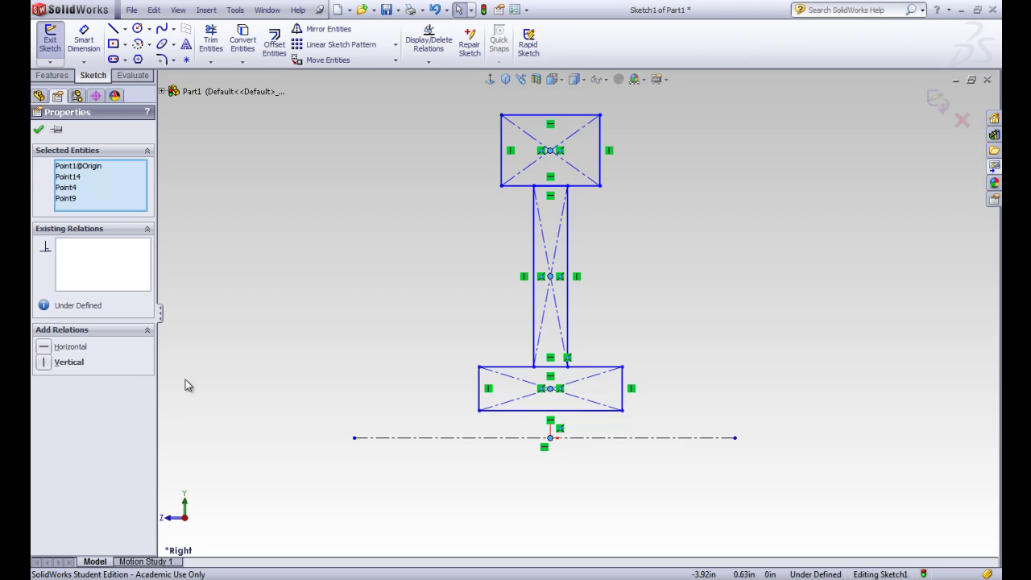
click(46, 363)
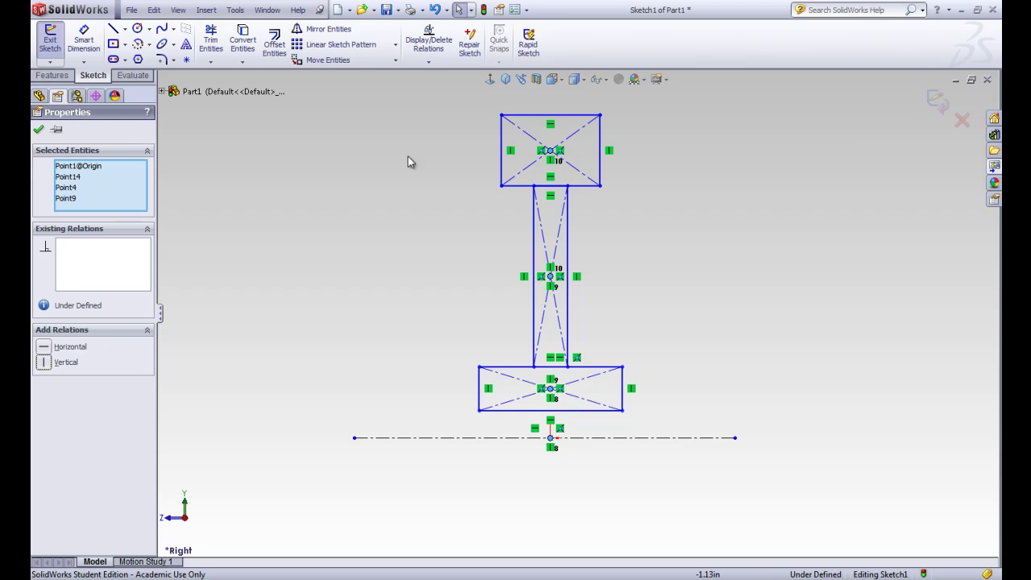
click(39, 132)
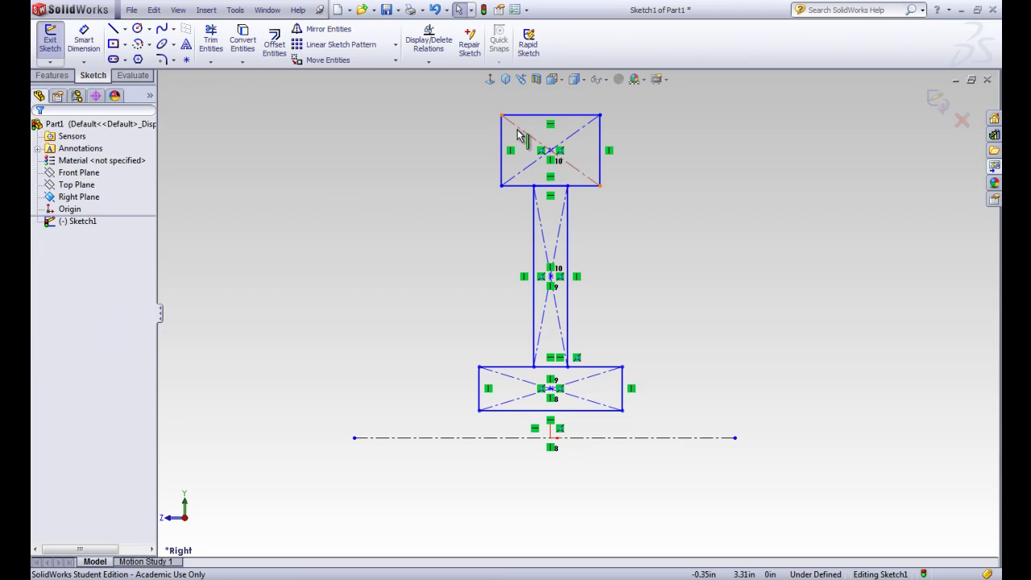
Widen the rim rectangle to about 1.53 in and make its bottom edge collinear with the web's top edge
drag(502, 117, 480, 135)
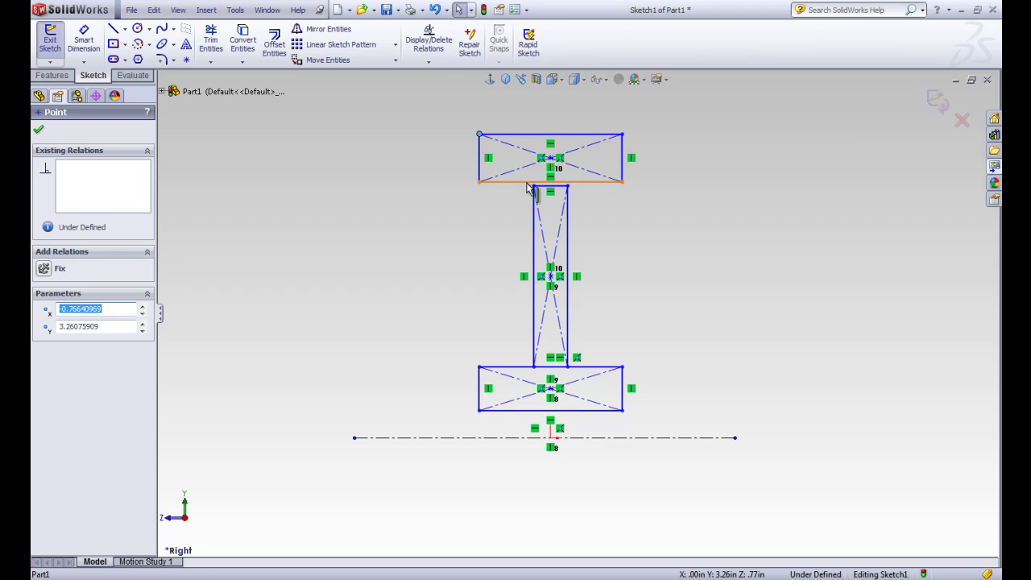
click(528, 184)
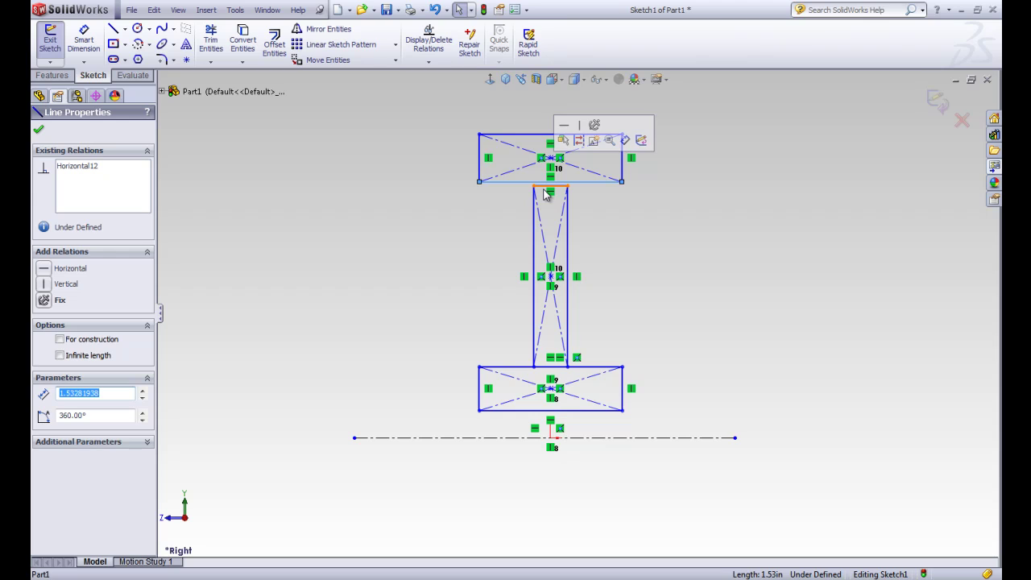
ctrl+click(547, 188)
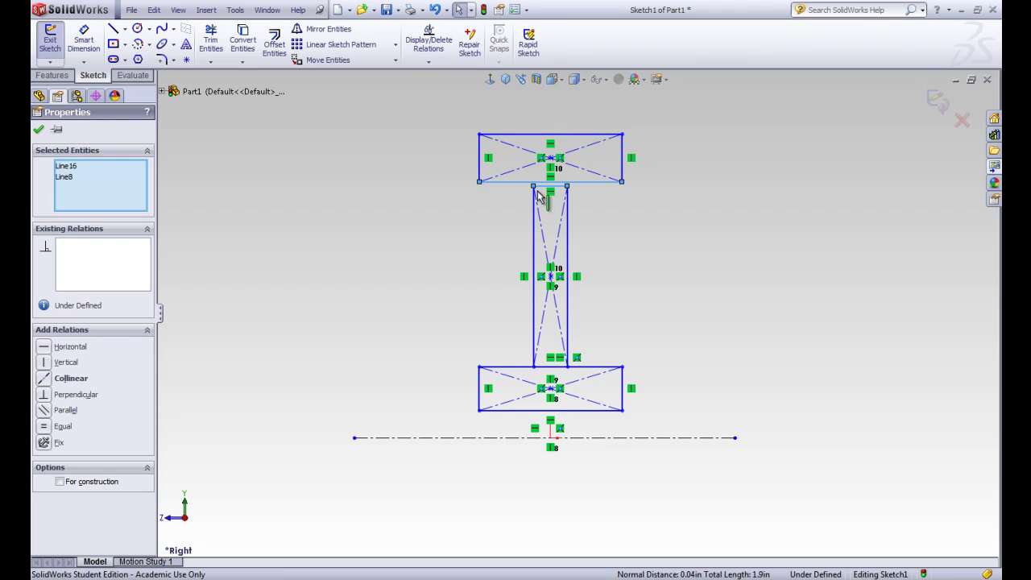
click(46, 380)
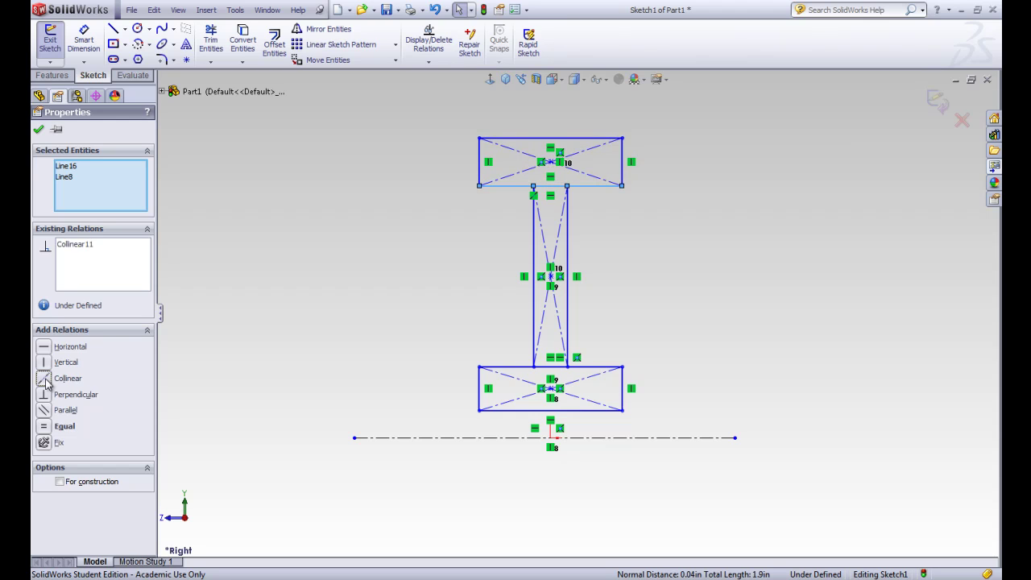
click(38, 129)
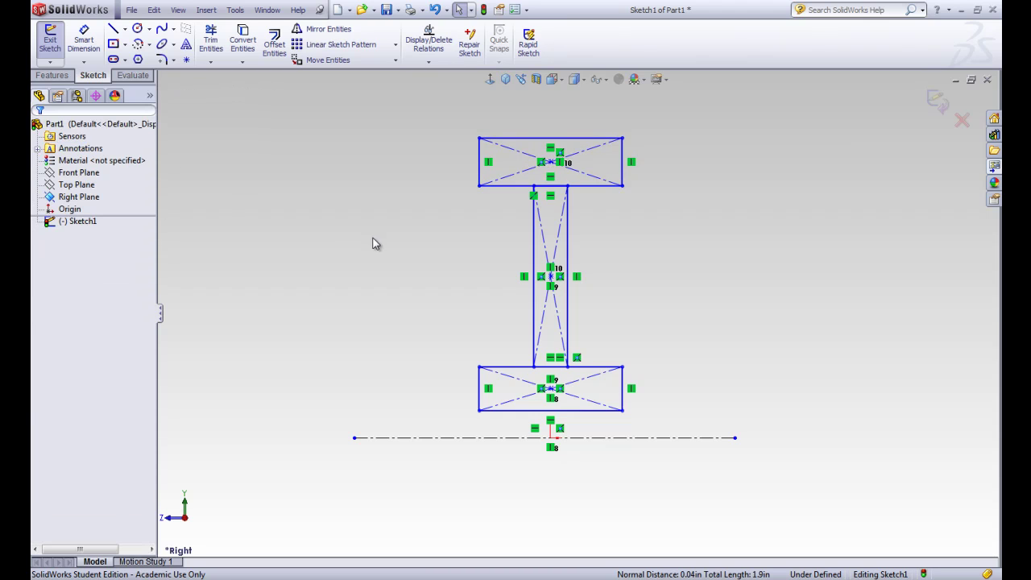
Resize the rim rectangle to about 1.46 in wide and the hub rectangle to about 1.58 in wide by pulling their corners
mouse_move(476, 137)
mouse_down()
mouse_move(455, 133)
mouse_move(448, 176)
mouse_move(449, 129)
mouse_move(481, 145)
mouse_up()
key(Escape)
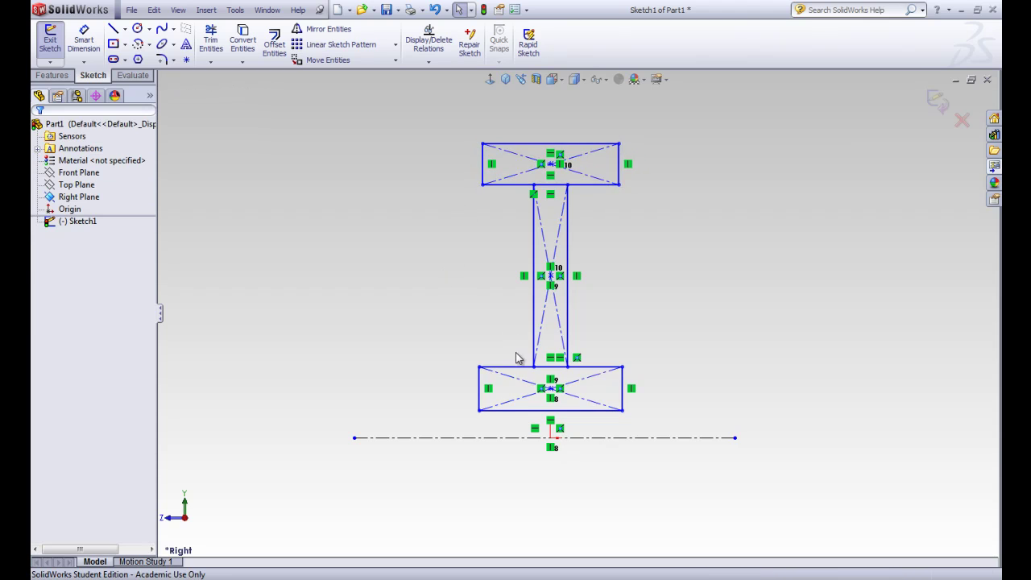
click(517, 368)
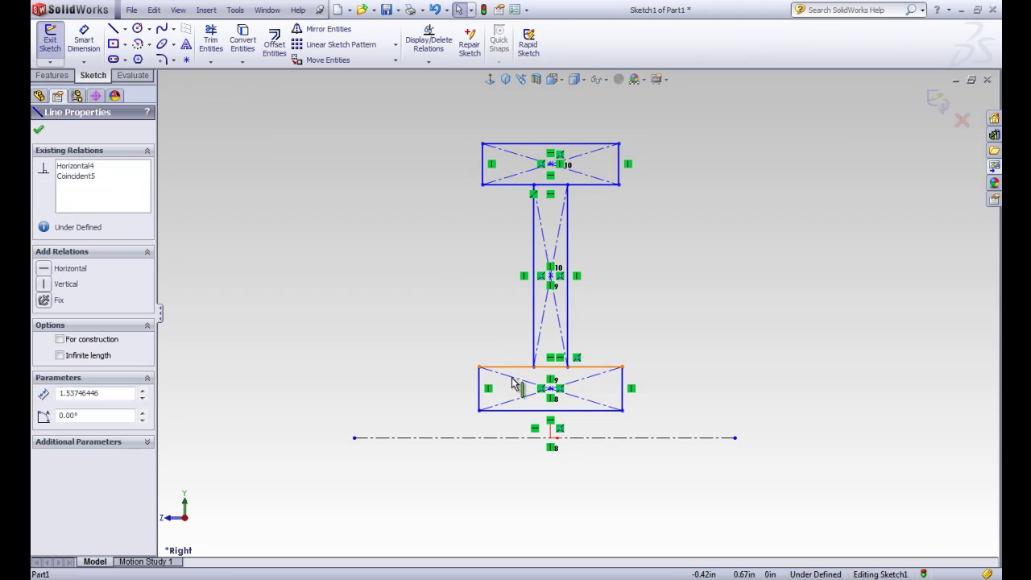
drag(480, 369, 477, 368)
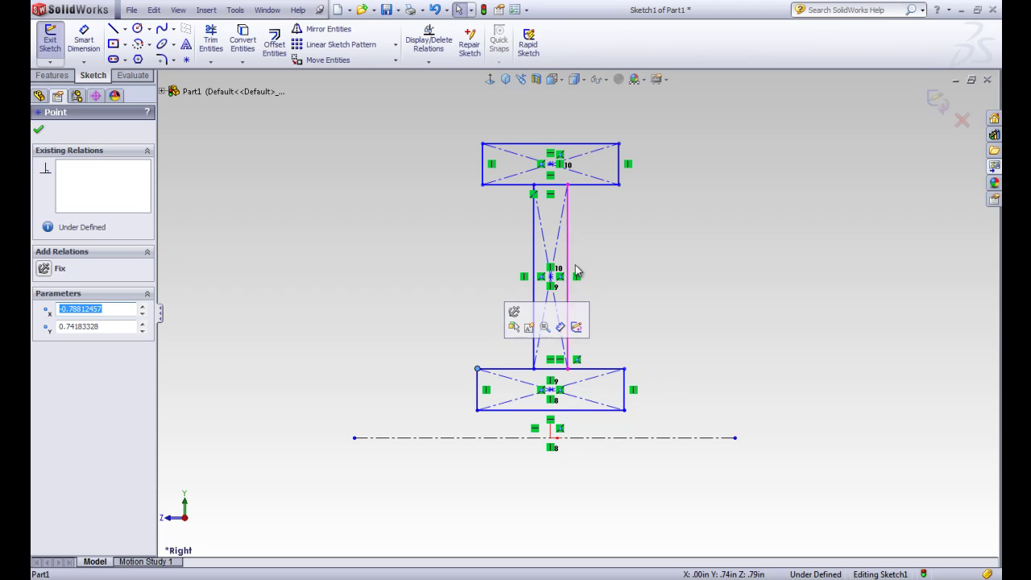
click(474, 252)
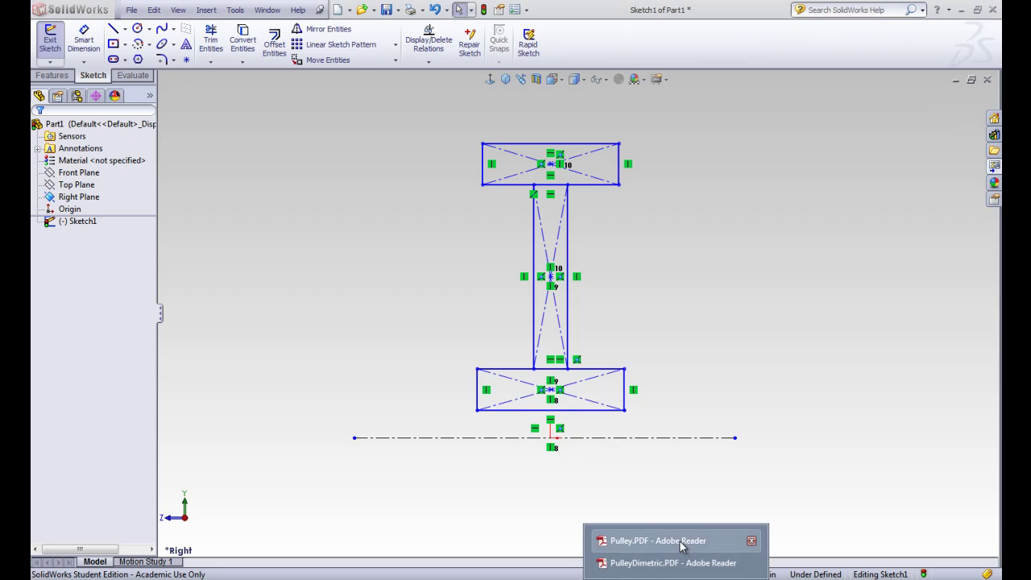
Consult the diameters in Pulley.PDF and dimension the rim's top edge about the centerline as a 7 in diameter in the SolidWorks sketch
click(680, 538)
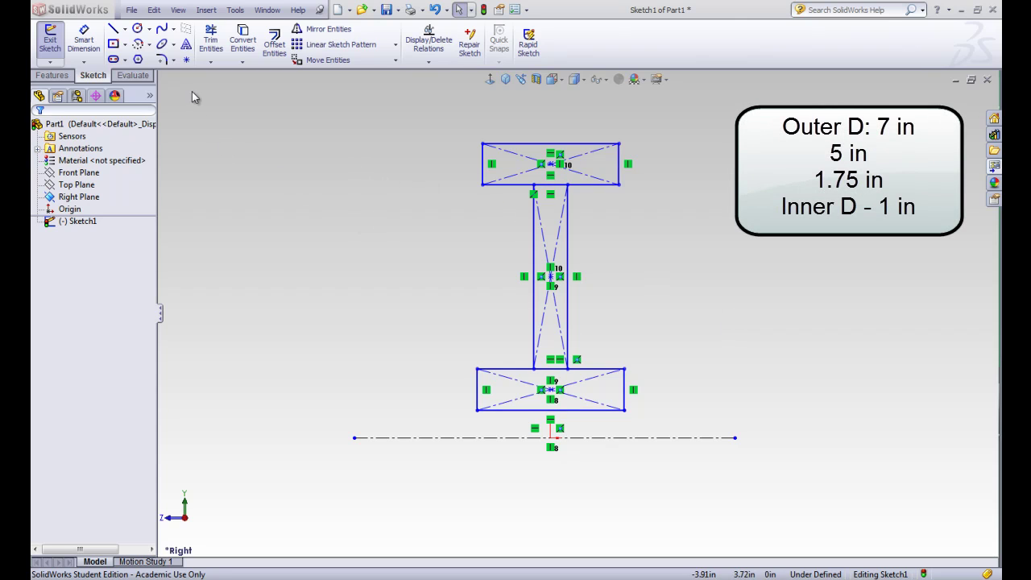
click(86, 44)
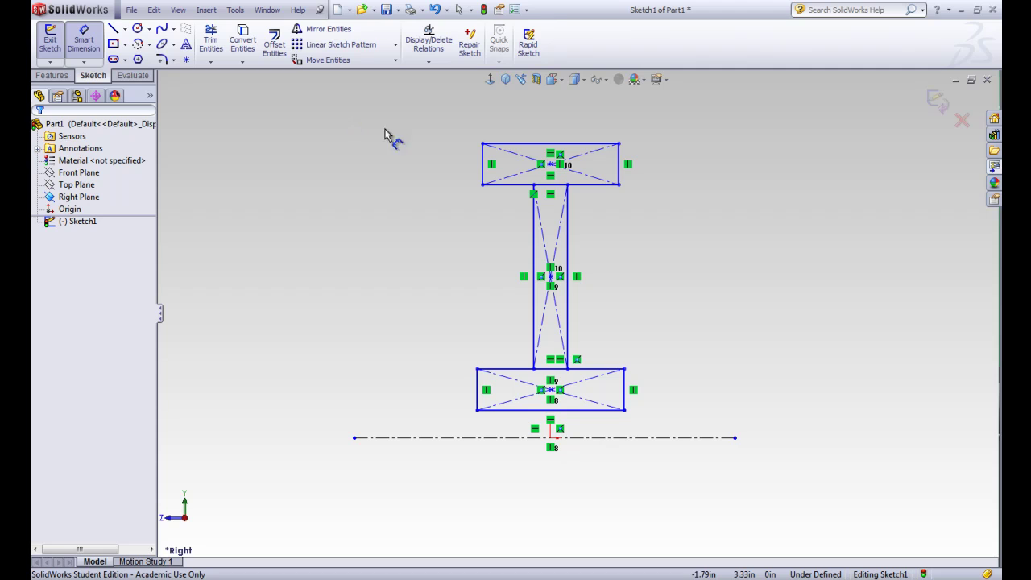
click(520, 149)
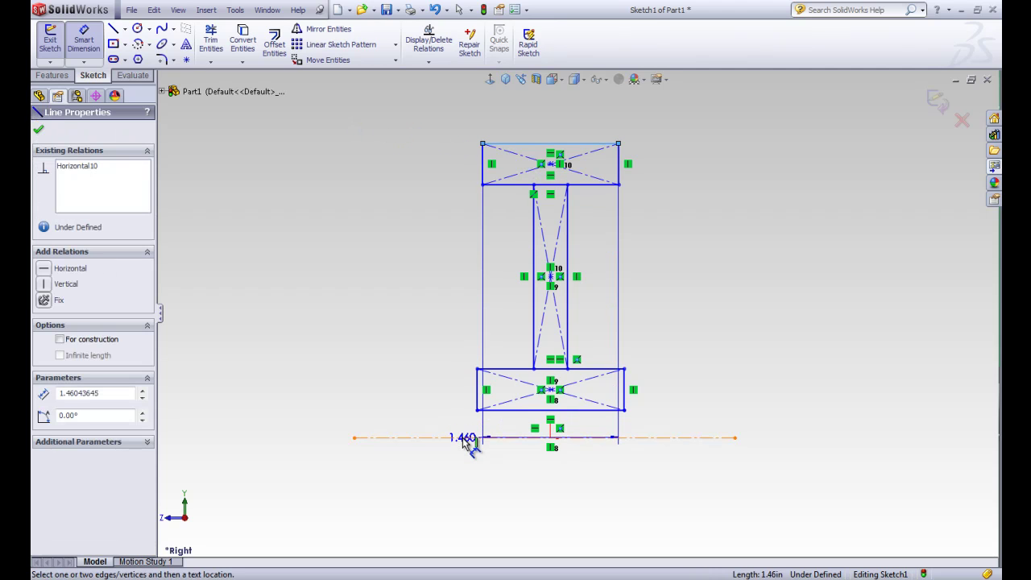
click(463, 438)
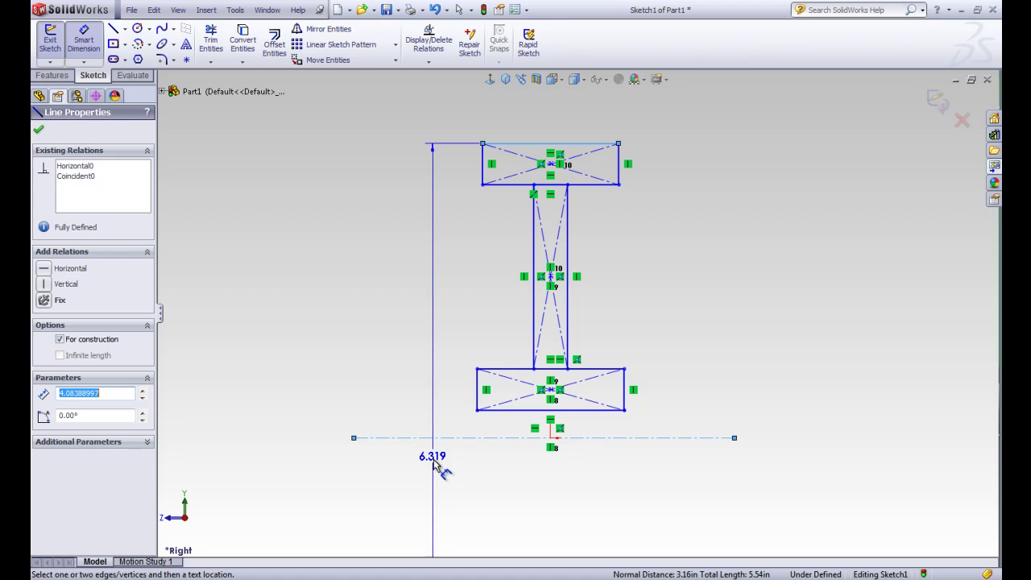
scroll(442, 477, up, 4)
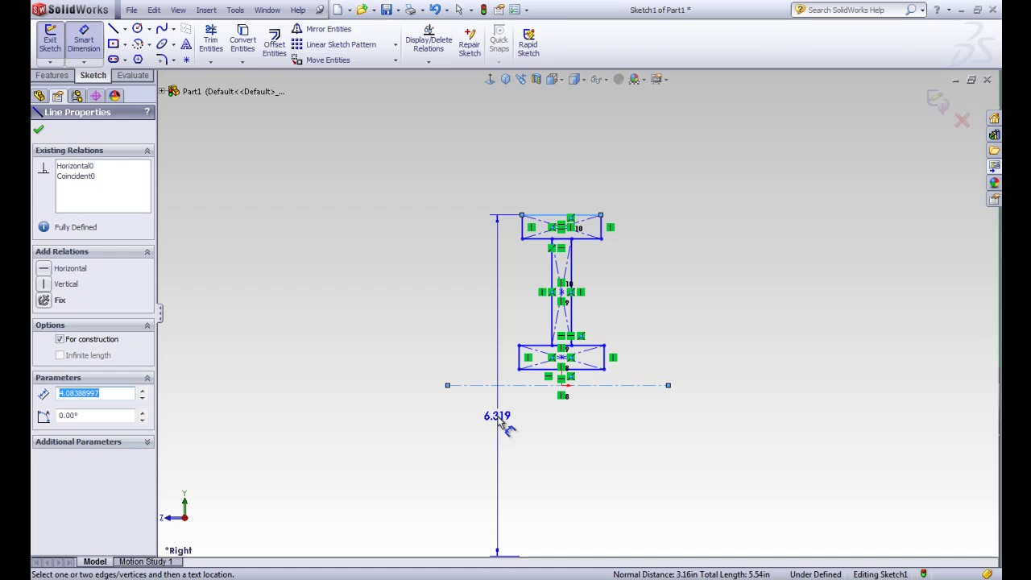
click(497, 422)
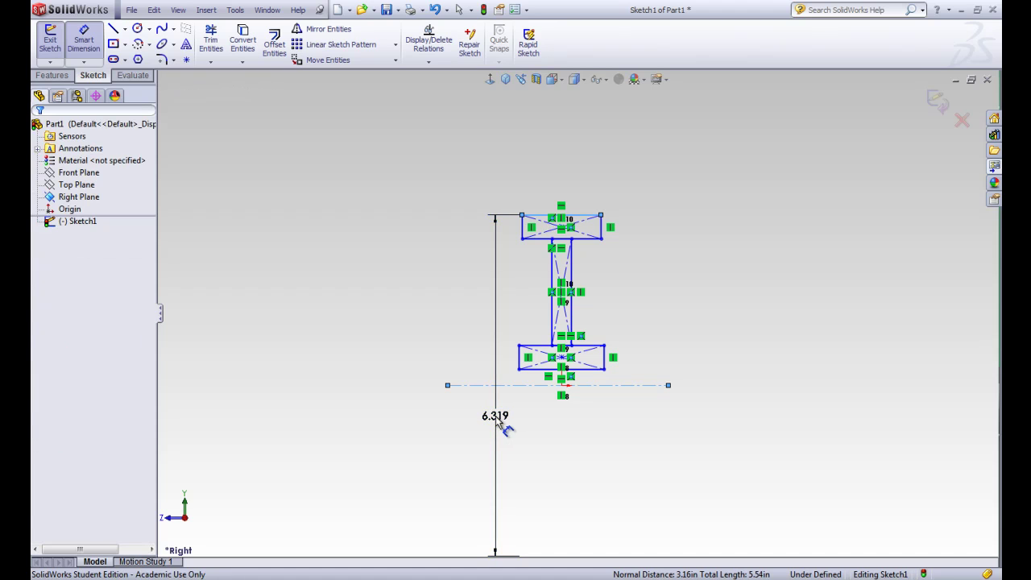
text(7)
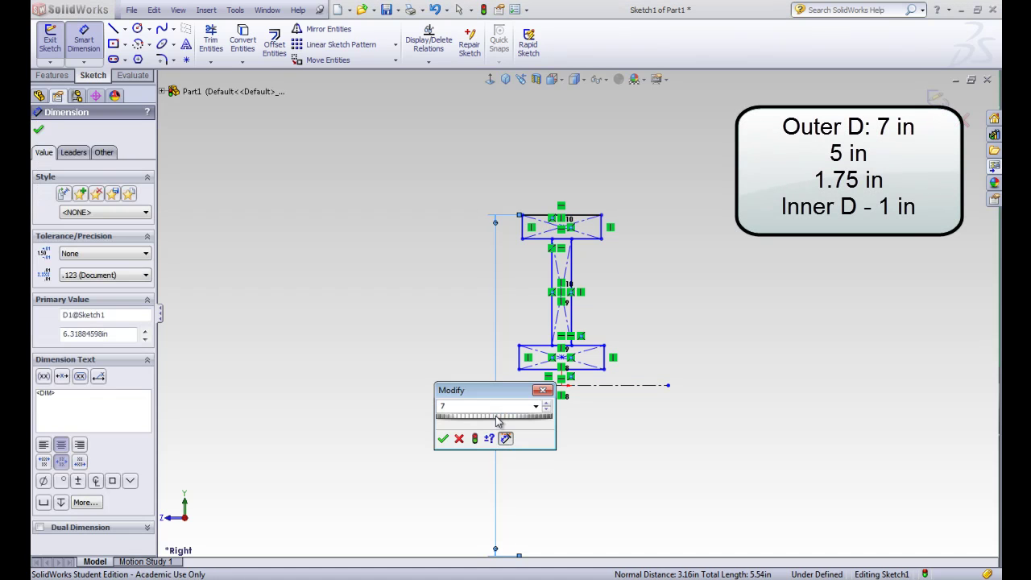
key(Return)
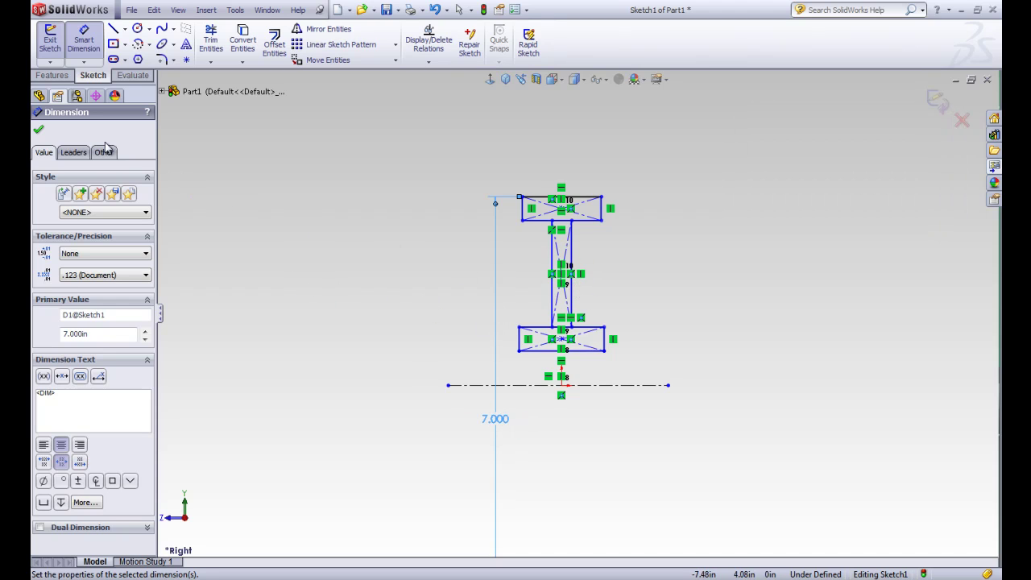
click(40, 132)
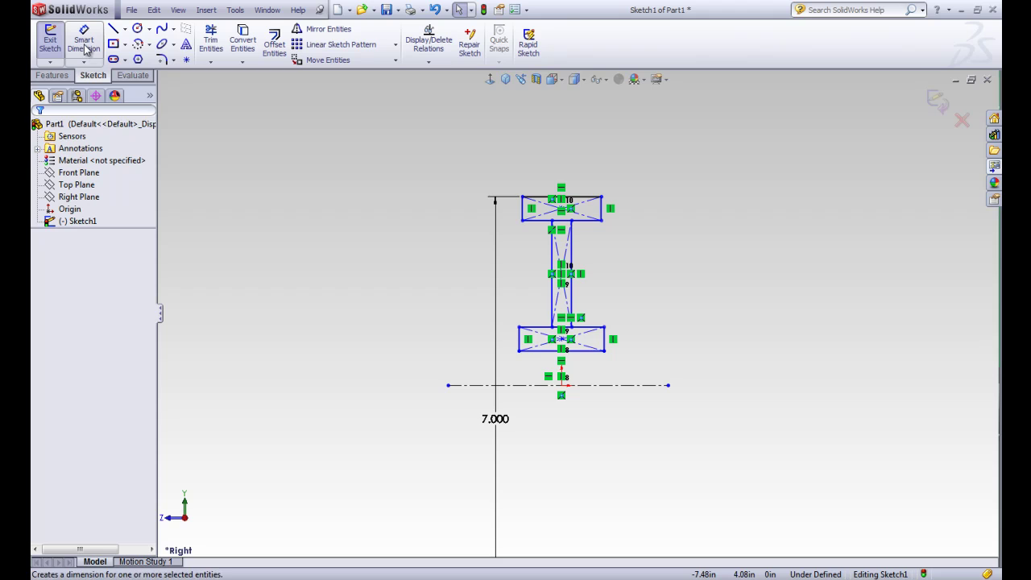
Dimension the rim's bottom edge about the centerline as a 5 in diameter
click(85, 42)
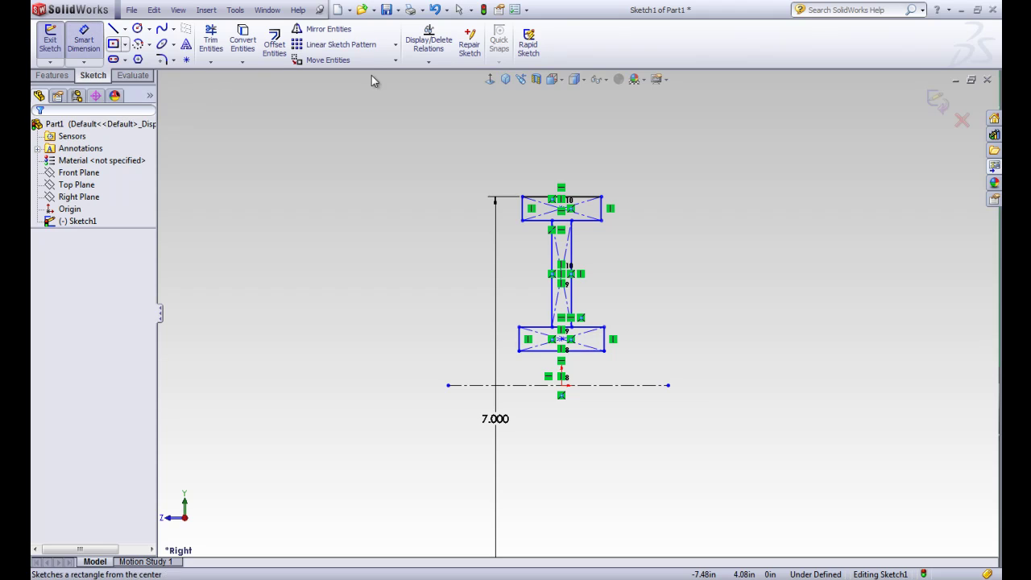
click(545, 220)
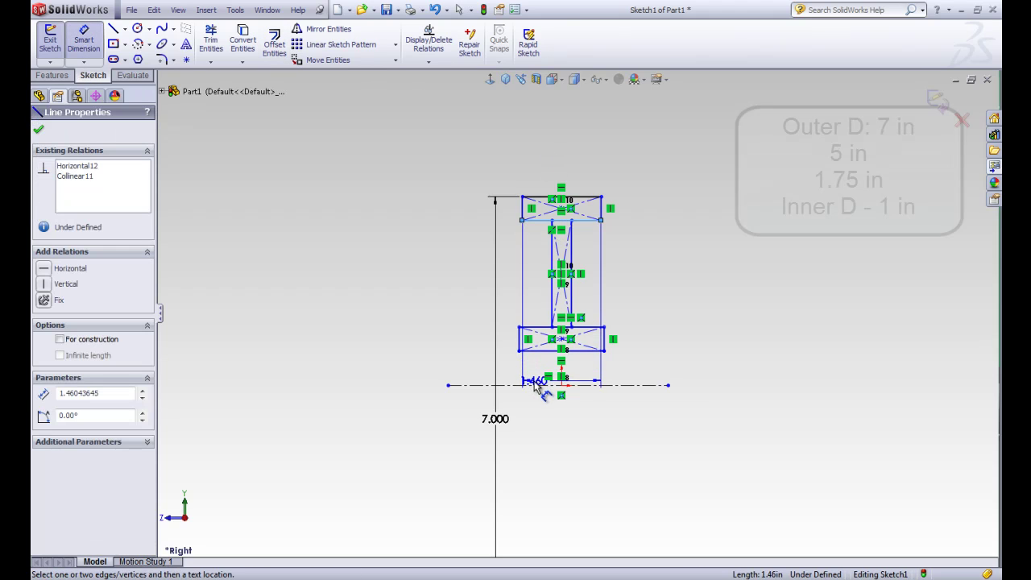
click(539, 386)
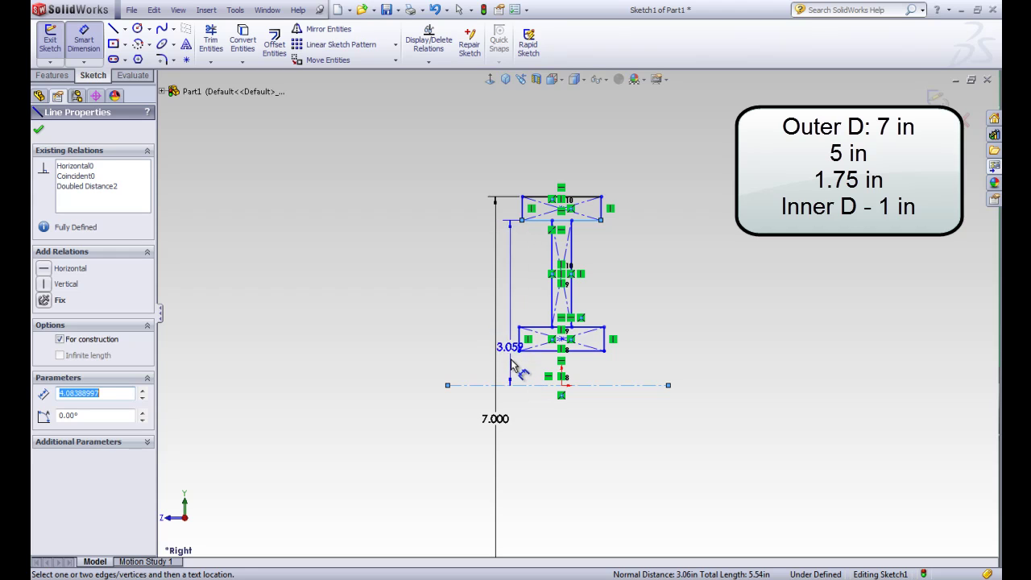
click(519, 442)
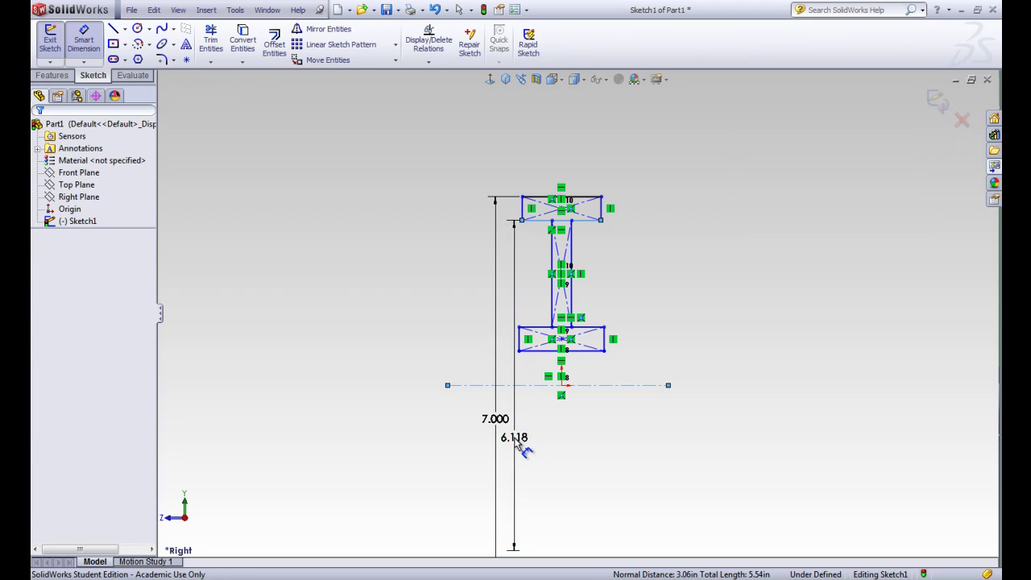
text(5)
key(Return)
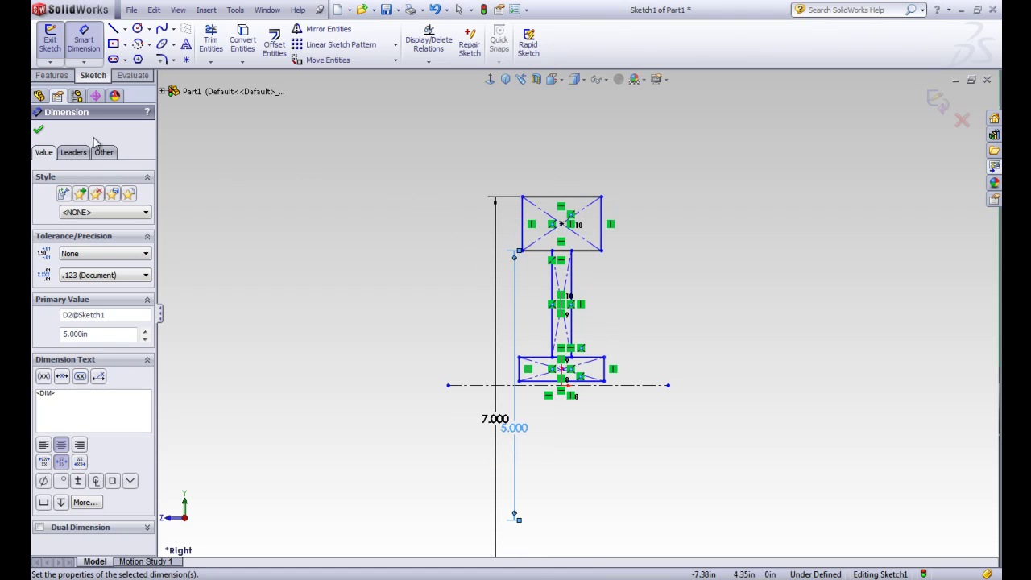
click(41, 134)
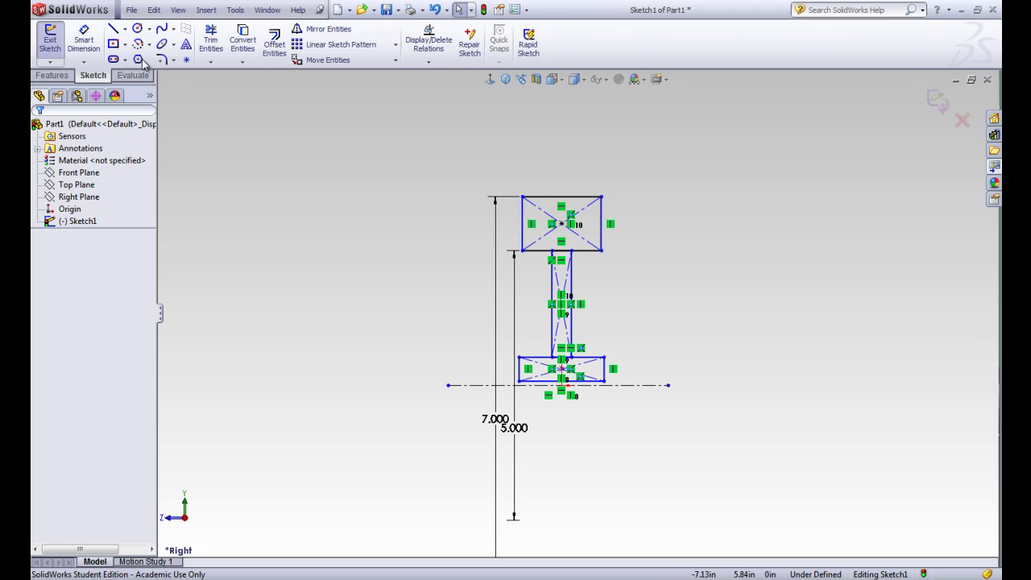
Dimension the hub rectangle's top edge about the centerline as a 1.75 in diameter
click(87, 44)
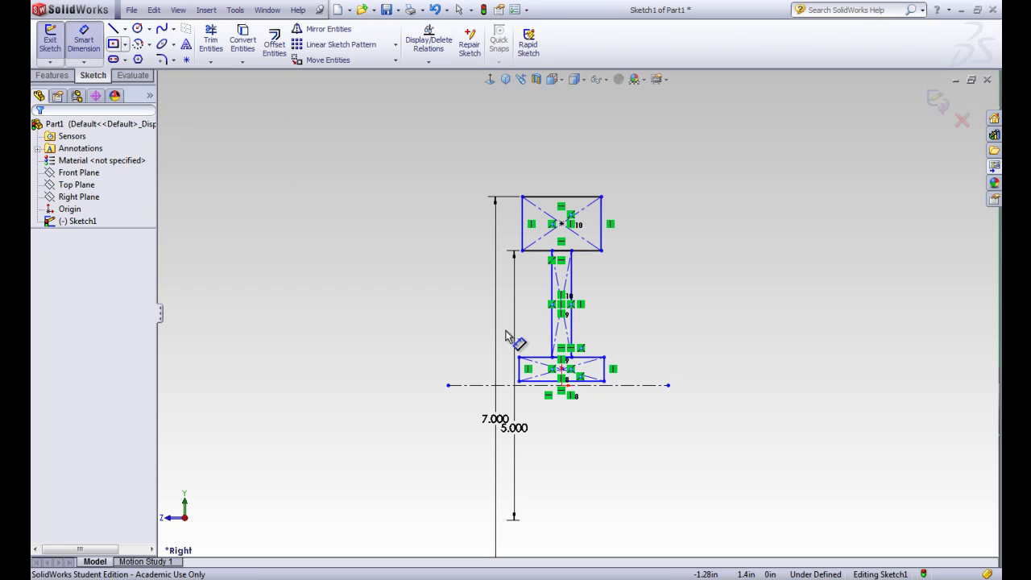
click(538, 364)
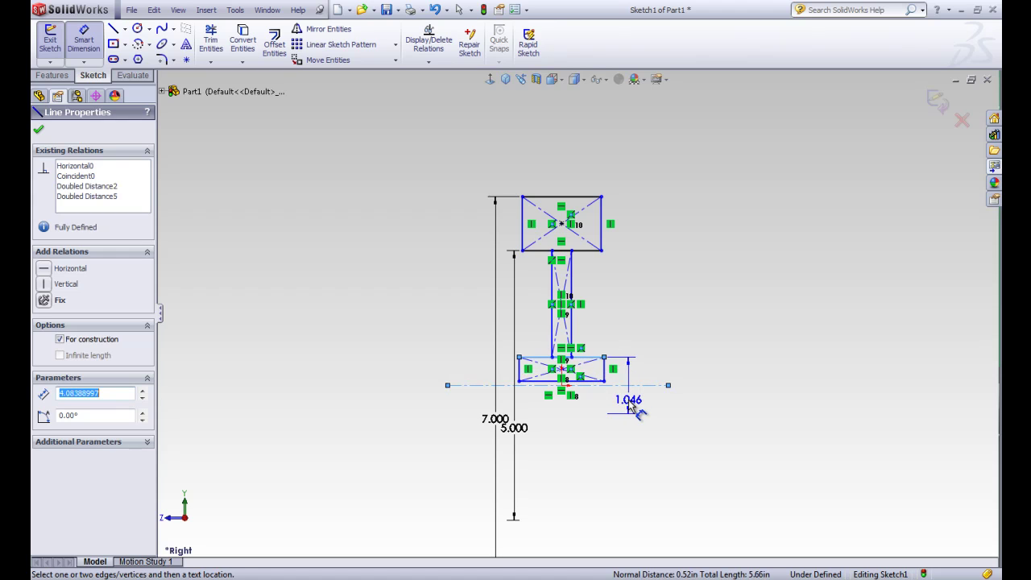
click(637, 407)
text(1.75)
key(Return)
click(38, 128)
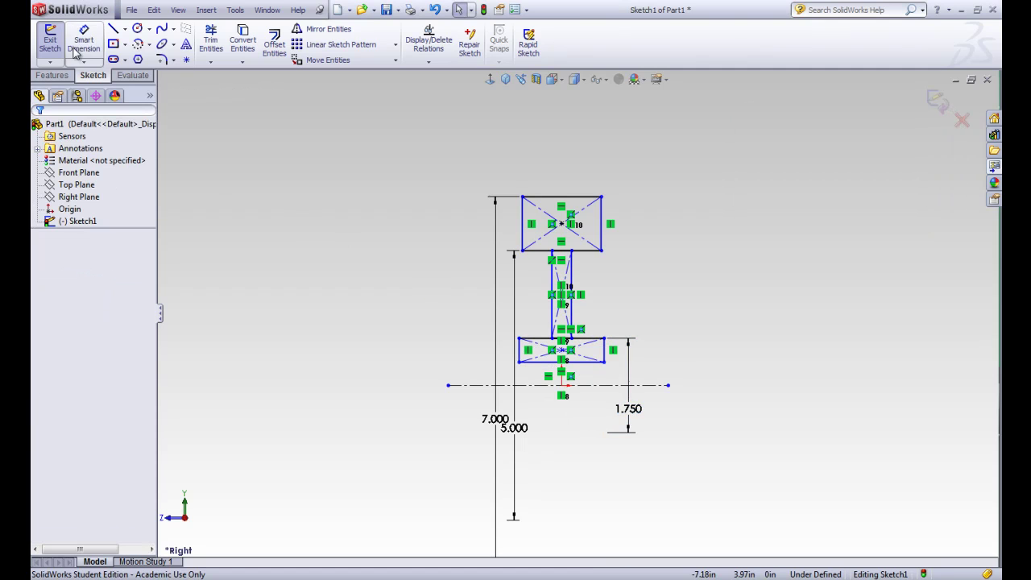
Dimension the hub rectangle's bottom edge about the centerline as a 1 in bore diameter and leave the dimension tool
click(81, 40)
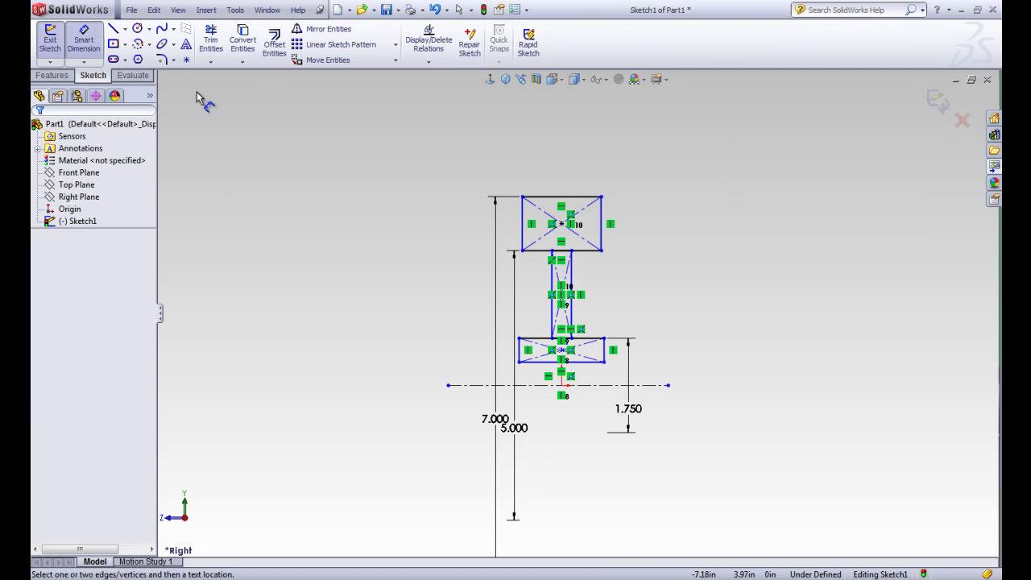
click(595, 386)
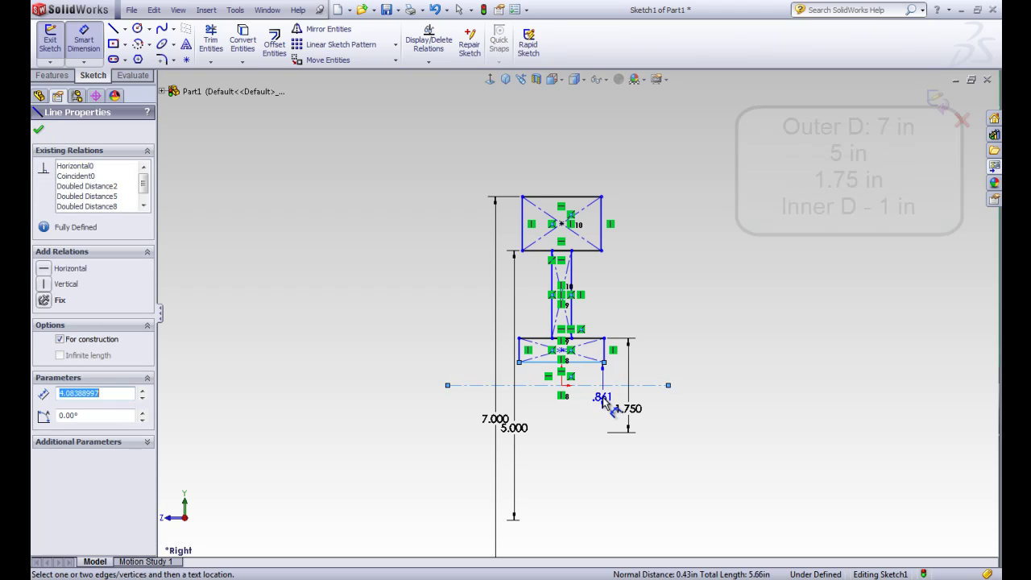
click(606, 405)
text(1)
key(Return)
key(Escape)
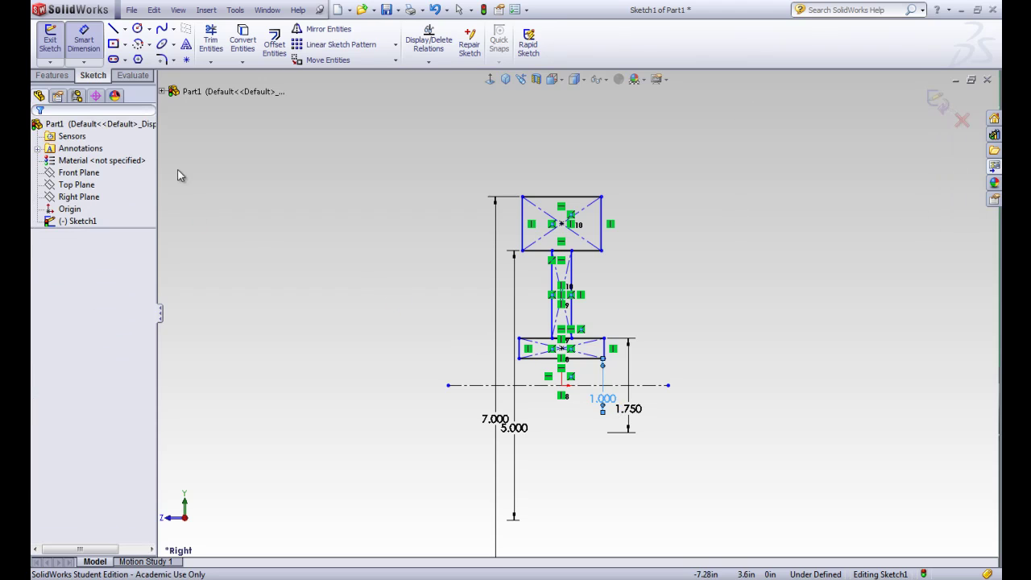
key(Escape)
Move the 1.000 and 1.750 diameter dimensions farther out from the hub so they are clear of the profile
drag(617, 401, 675, 385)
drag(634, 417, 703, 388)
click(676, 286)
Test the sketch's remaining freedom by widening the web rectangle and narrowing the rim rectangle to about 1.38 in
scroll(607, 294, up, 1)
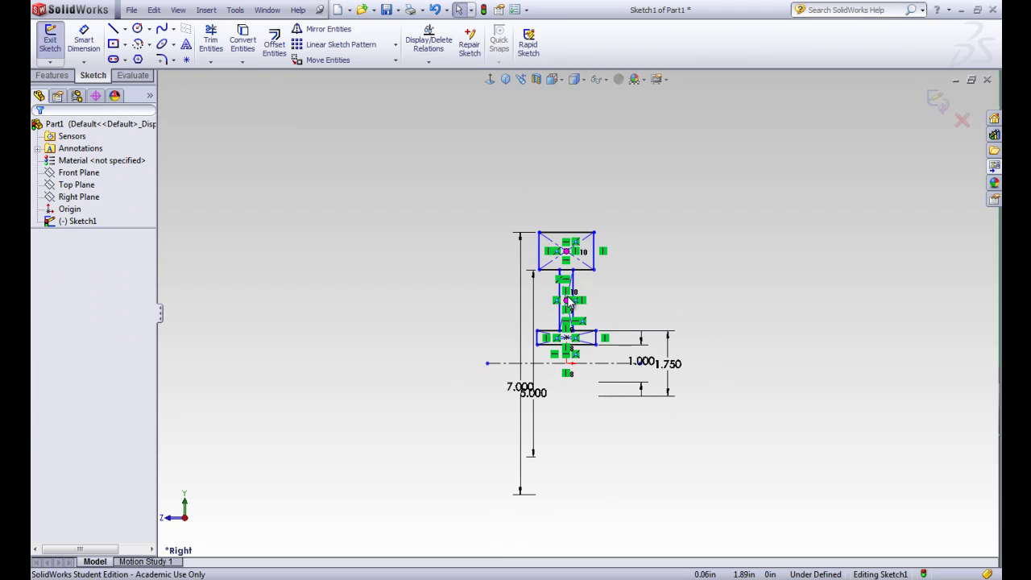
scroll(557, 287, down, 4)
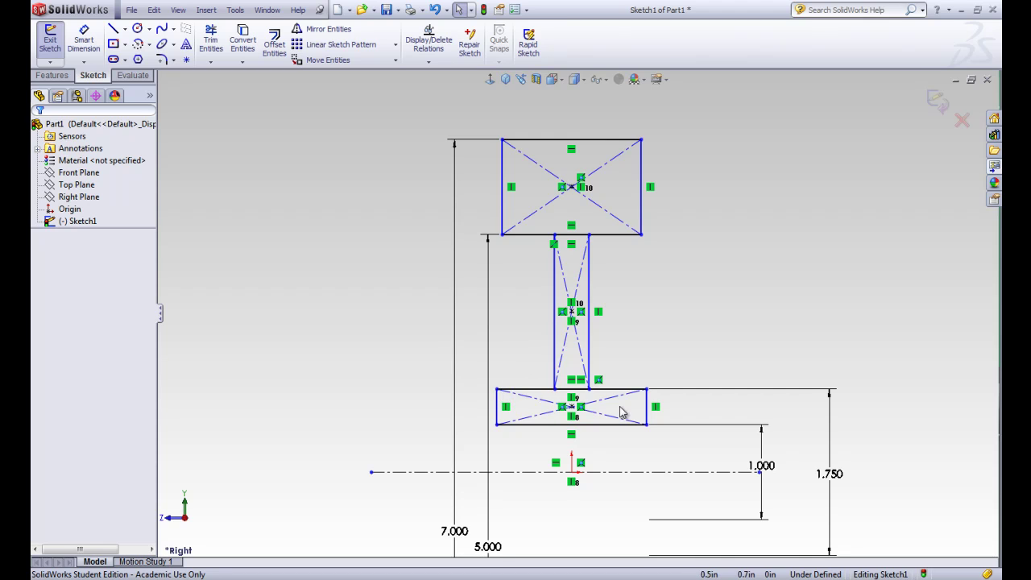
mouse_move(592, 315)
mouse_down()
mouse_move(622, 313)
mouse_move(600, 313)
mouse_up()
mouse_move(642, 205)
mouse_down()
mouse_move(652, 203)
mouse_move(632, 204)
mouse_up()
mouse_move(511, 141)
mouse_down()
mouse_move(489, 105)
mouse_move(526, 108)
mouse_move(506, 109)
mouse_up()
click(768, 204)
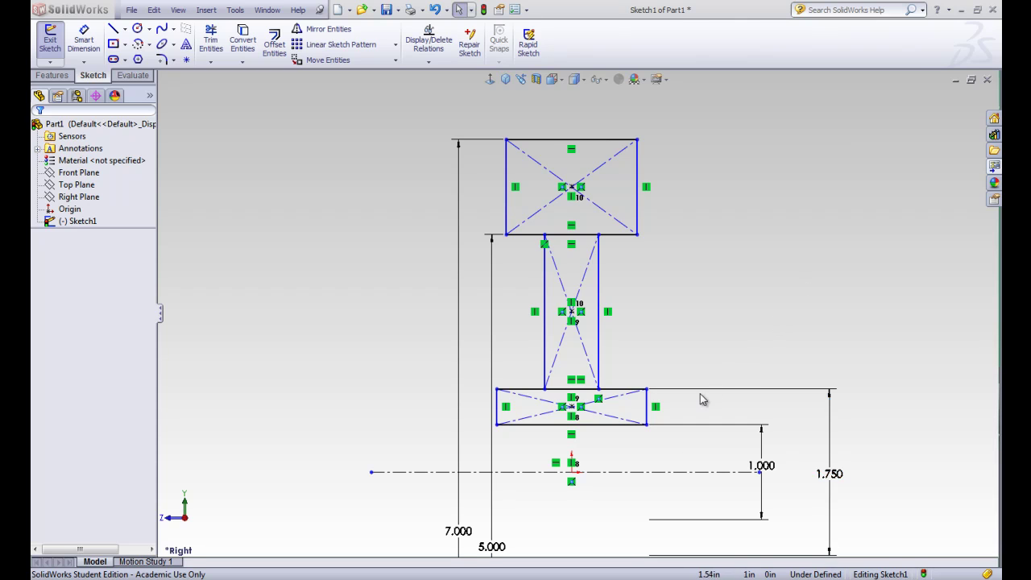
Check the rim, hub and web widths in the Pulley.PDF drawing and return to the SolidWorks sketch
mouse_move(676, 578)
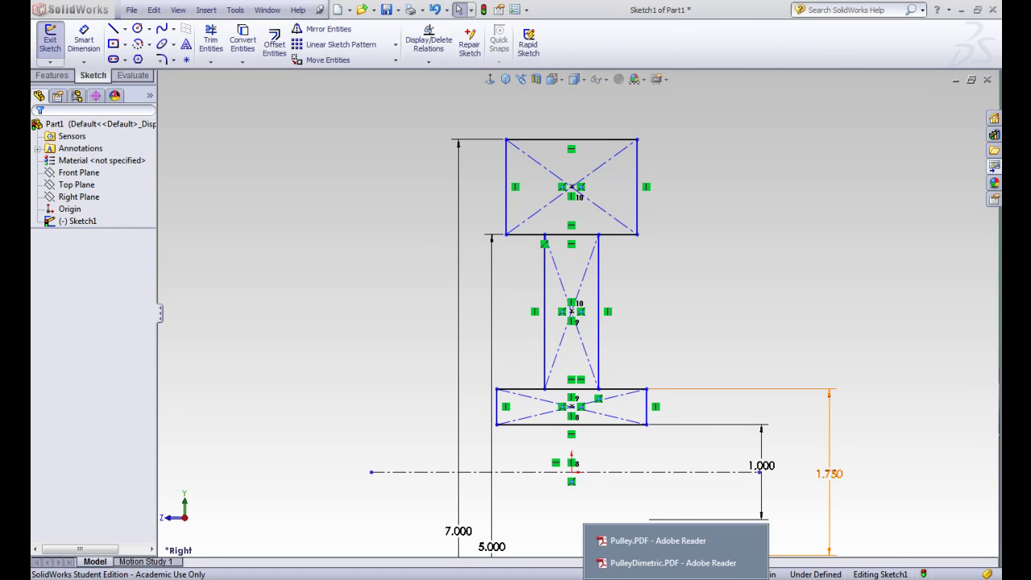
click(674, 548)
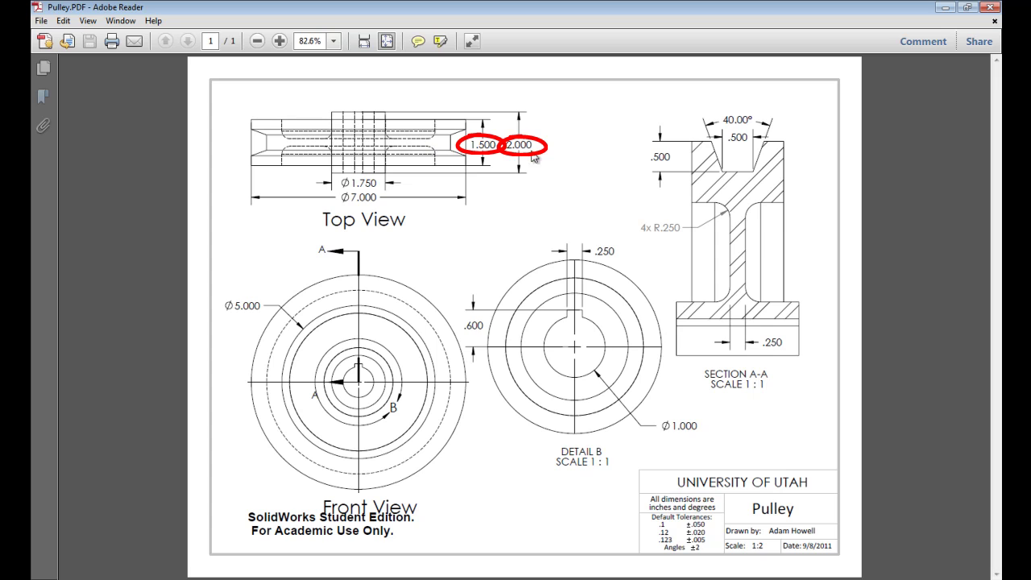
drag(777, 336, 787, 352)
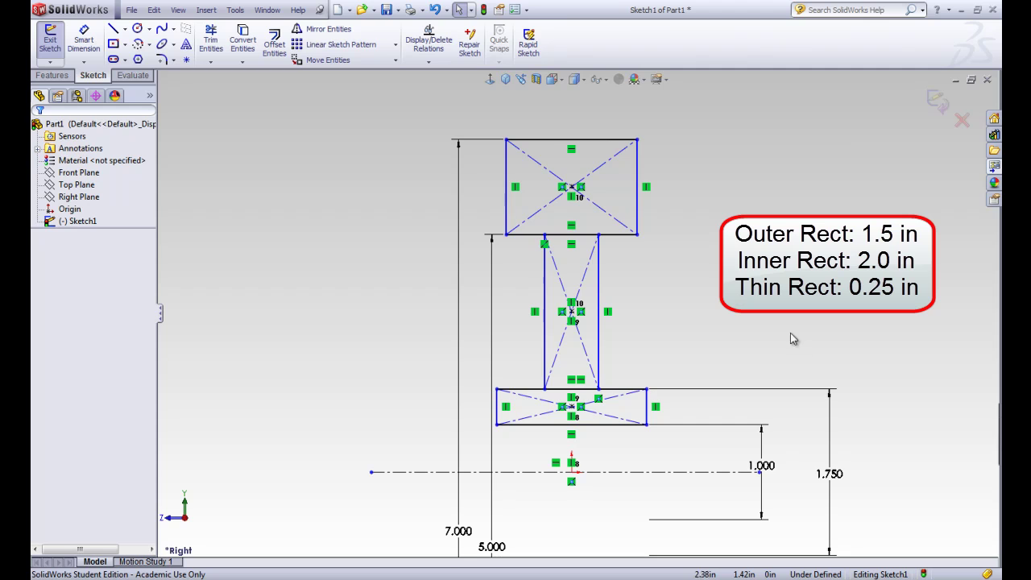
Dimension the width of the outer rim rectangle between its two vertical sides and set it to 1.5 in
click(91, 46)
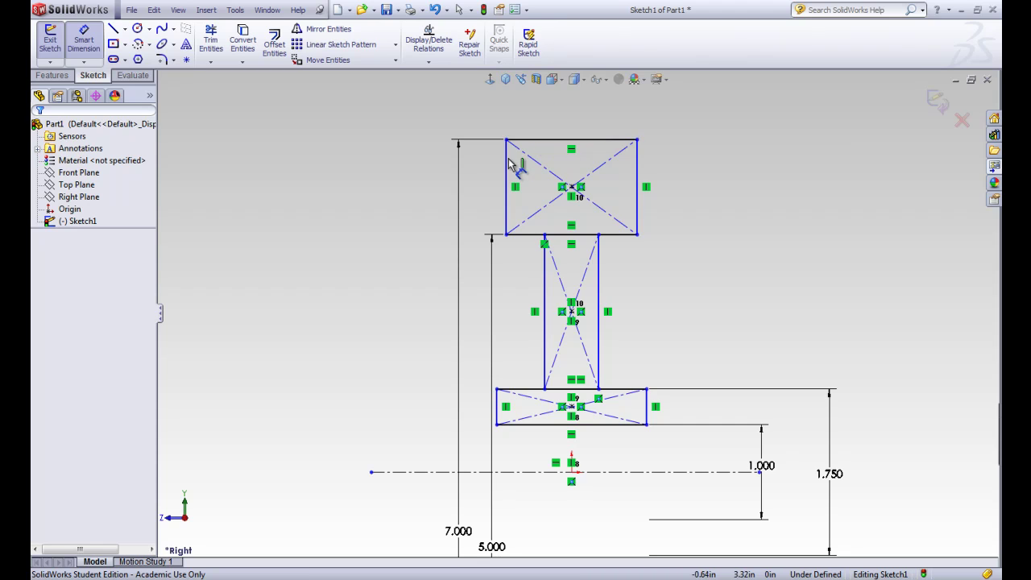
click(508, 164)
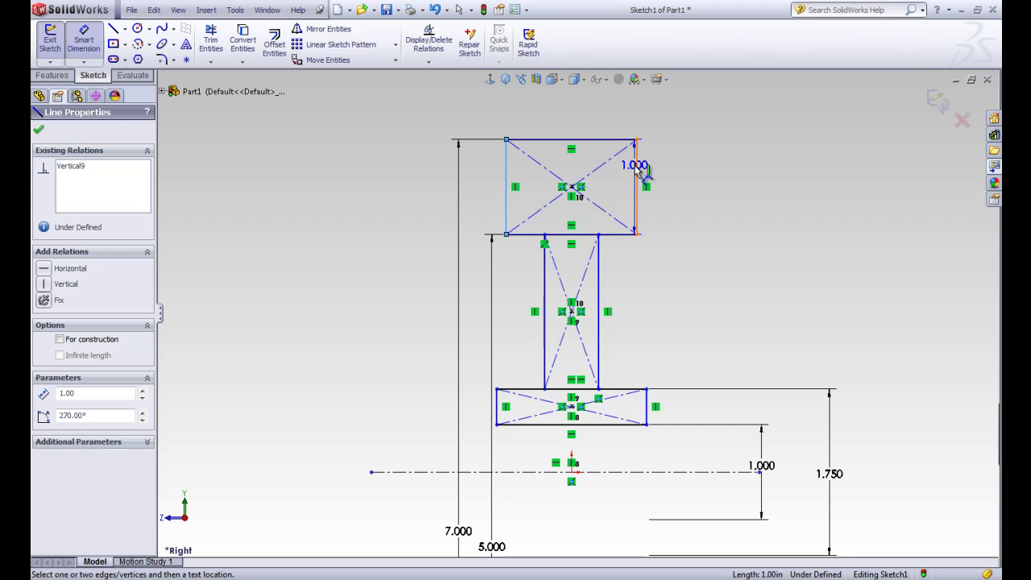
click(637, 165)
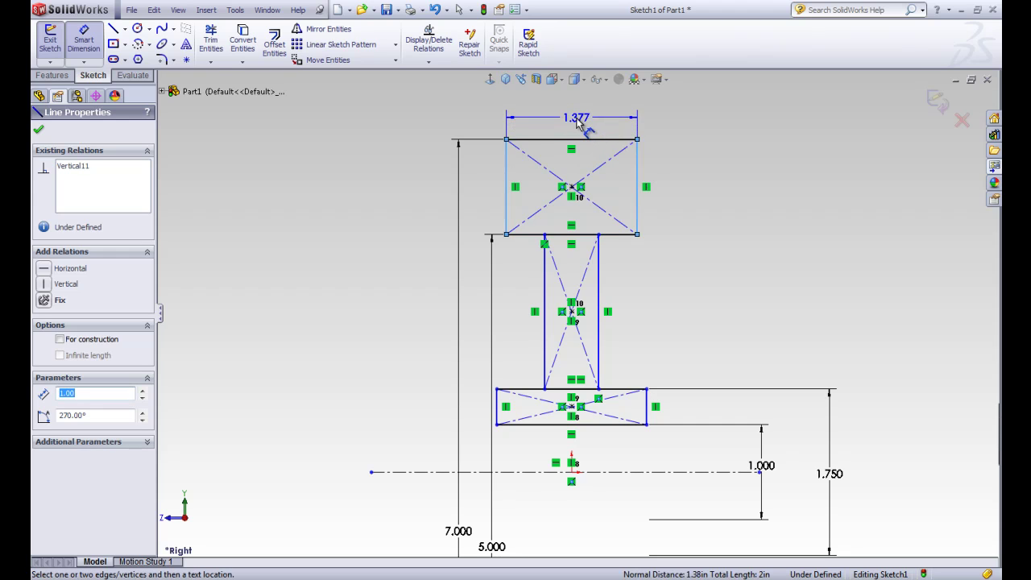
click(581, 121)
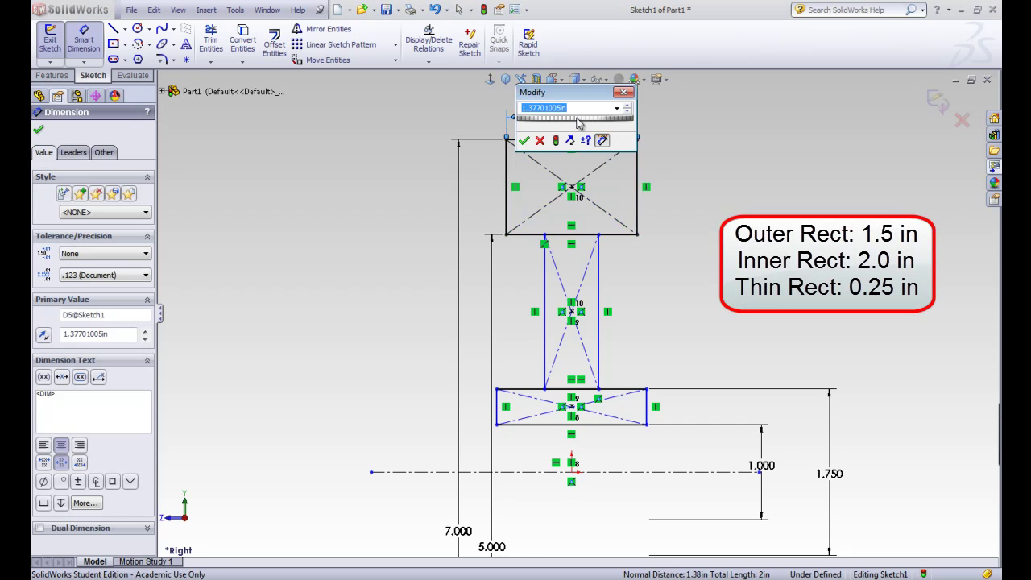
text(1.5)
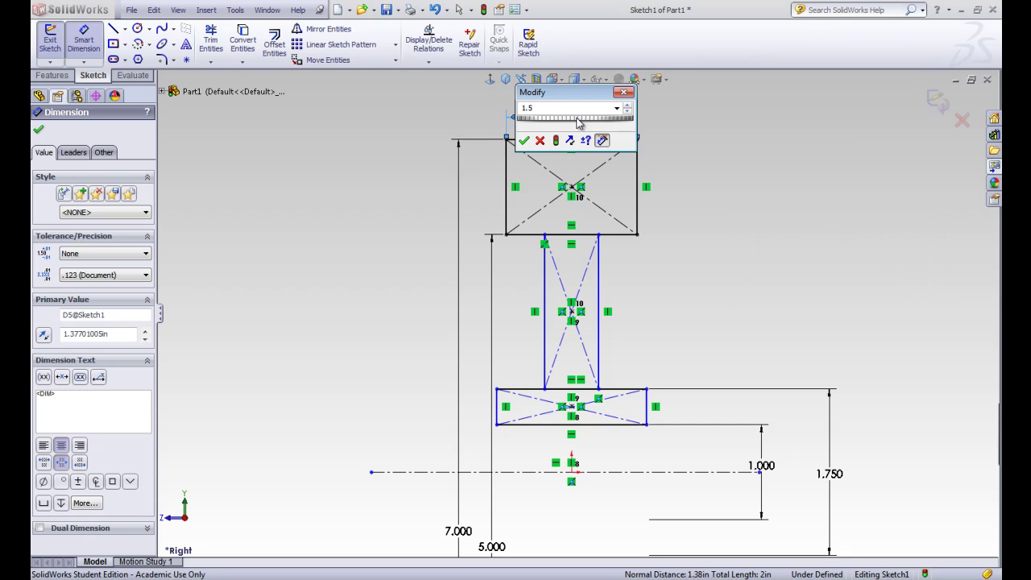
key(Return)
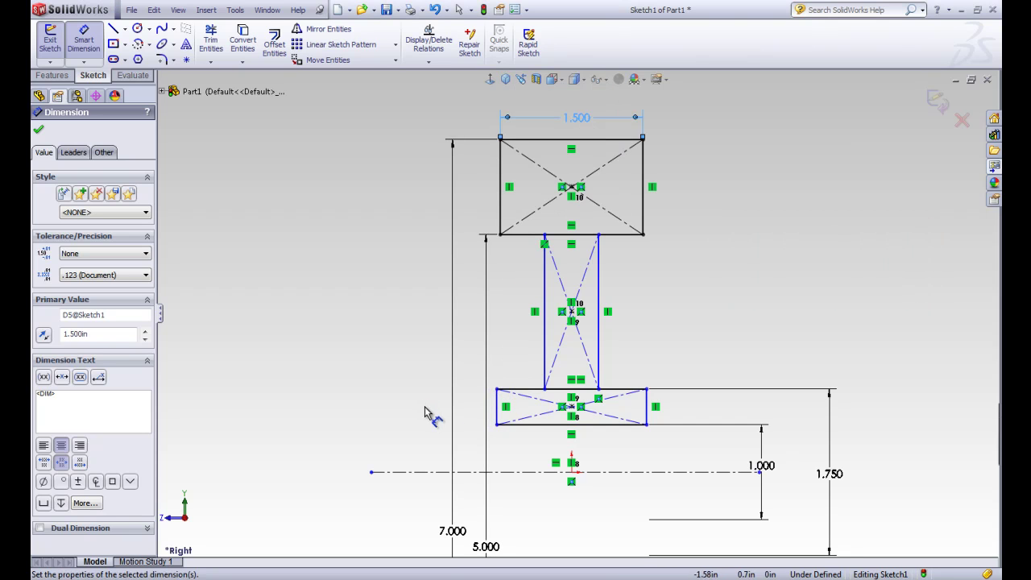
Dimension the width of the hub rectangle between its two vertical sides and set it to 2 in
click(497, 411)
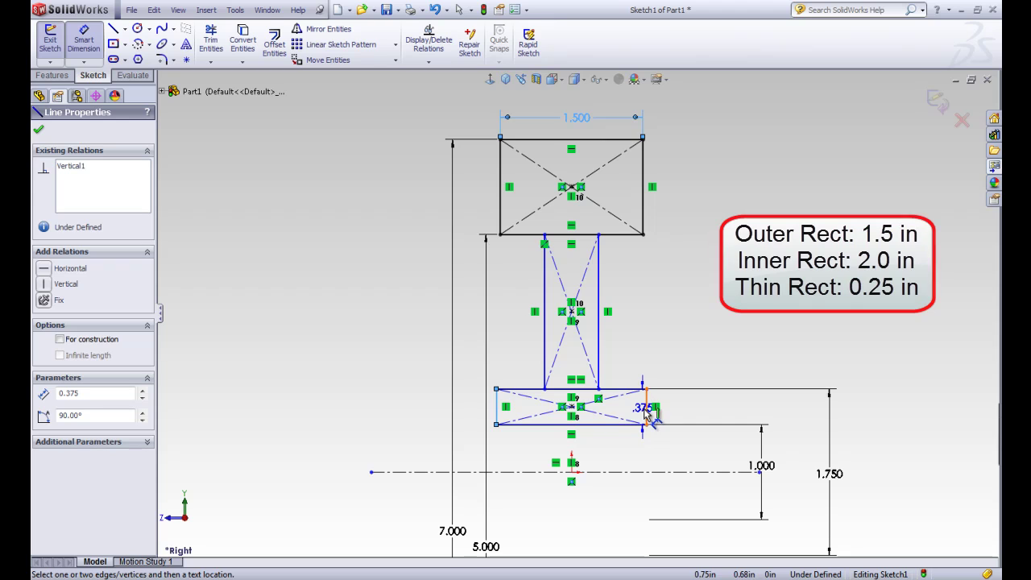
click(646, 409)
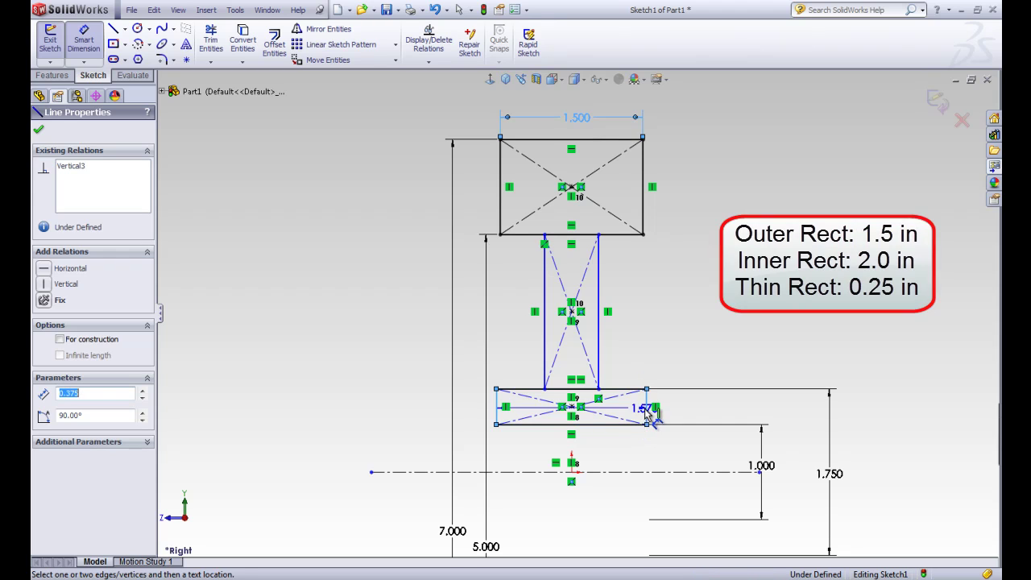
click(601, 454)
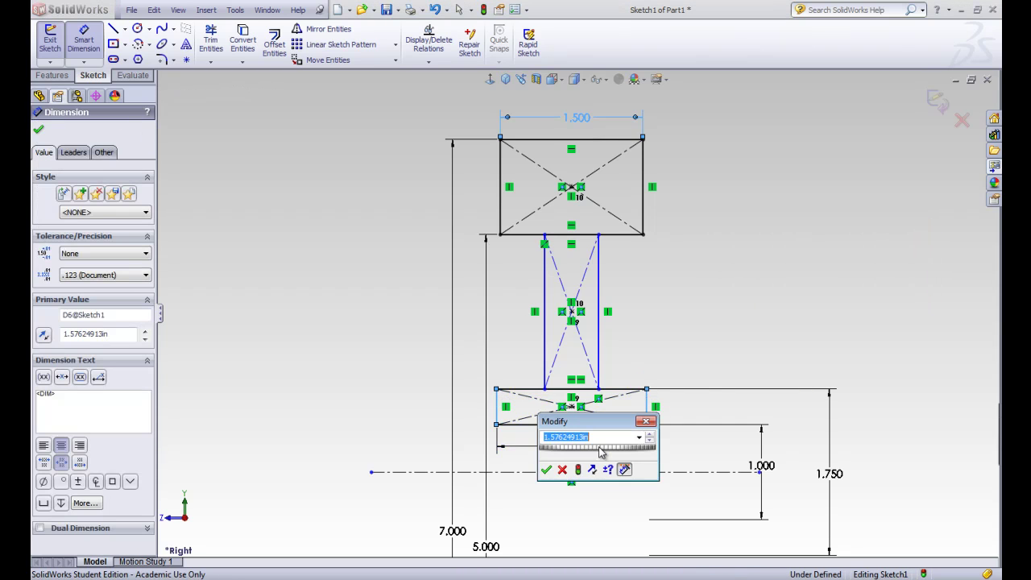
text(2)
key(Return)
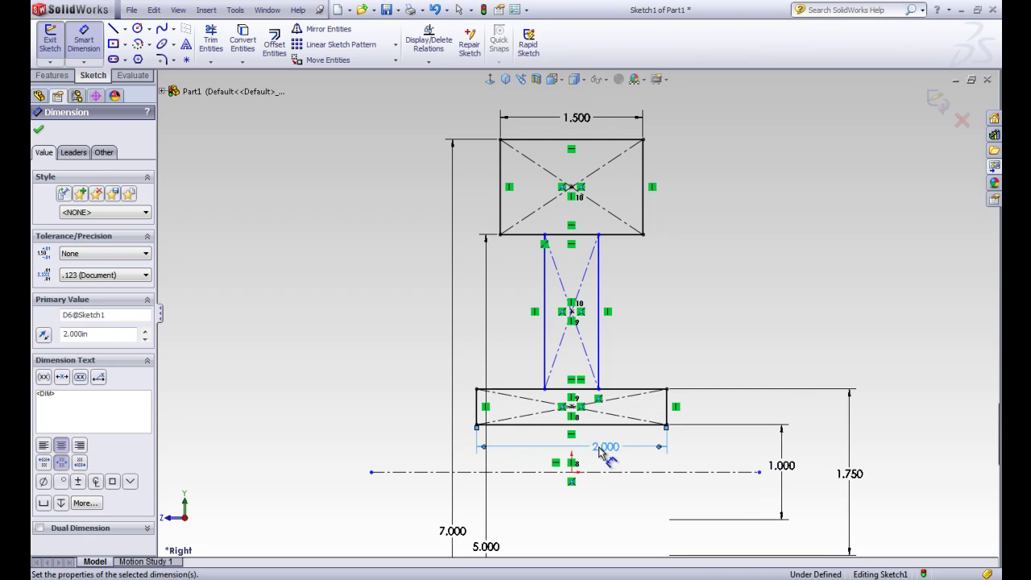
Dimension the thickness of the thin web rectangle as 0.25 in and leave the dimension tool
click(599, 335)
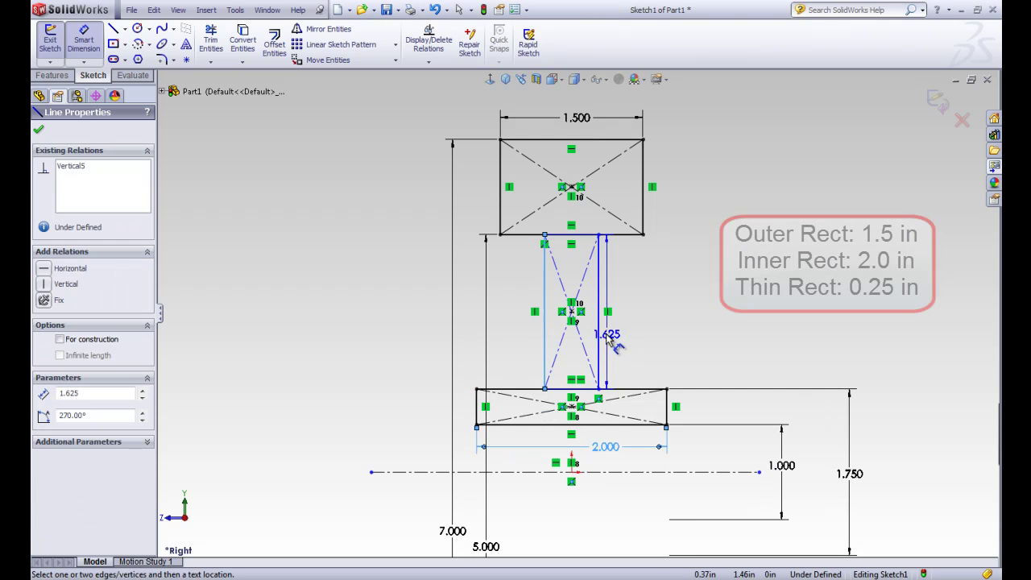
click(546, 332)
click(637, 331)
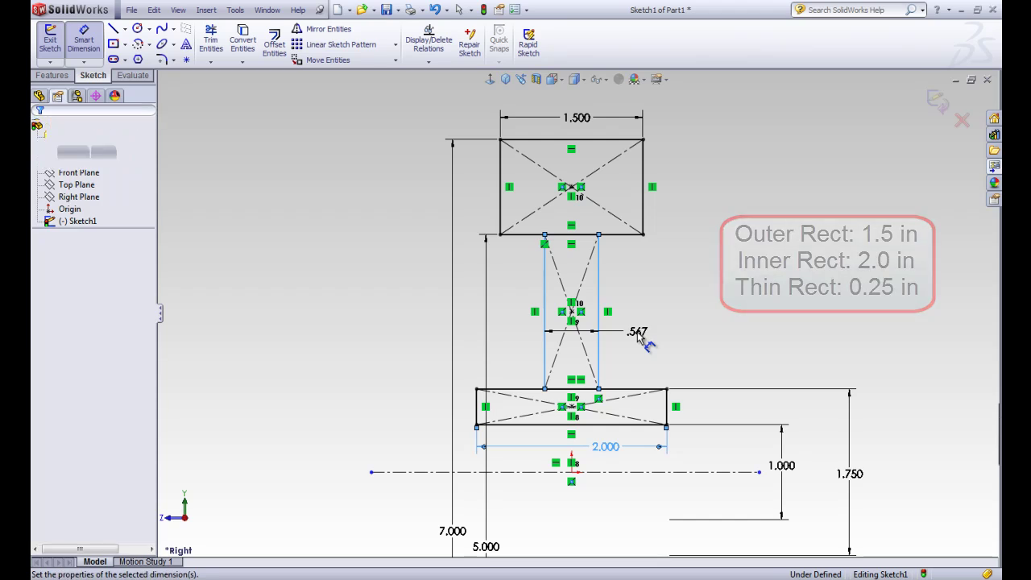
text(.25)
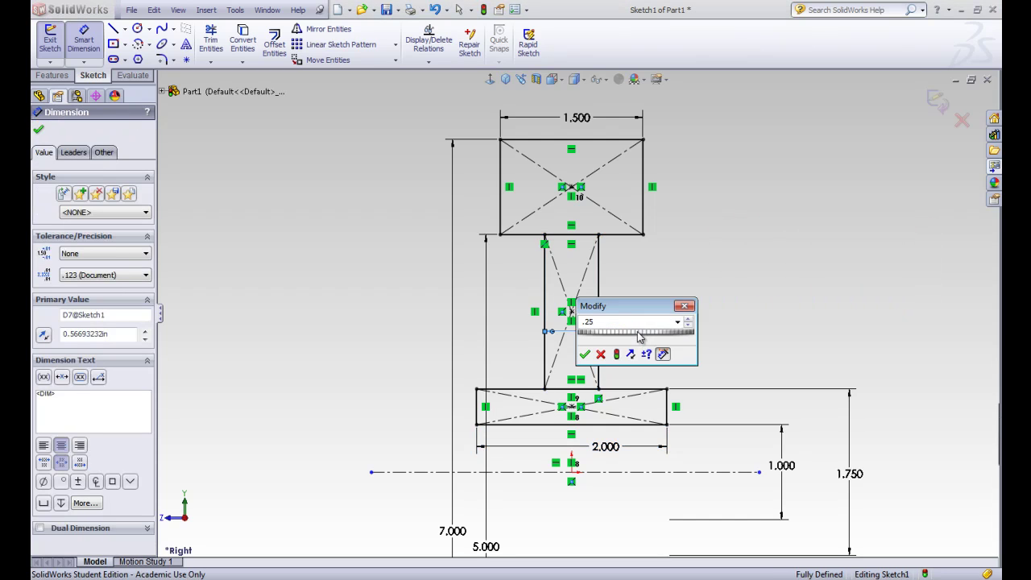
key(Return)
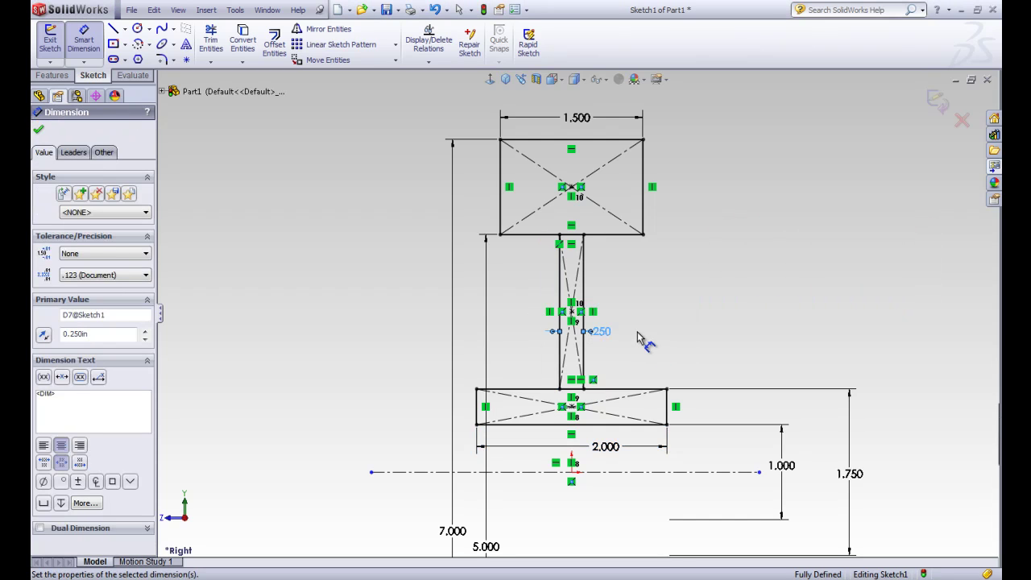
click(40, 135)
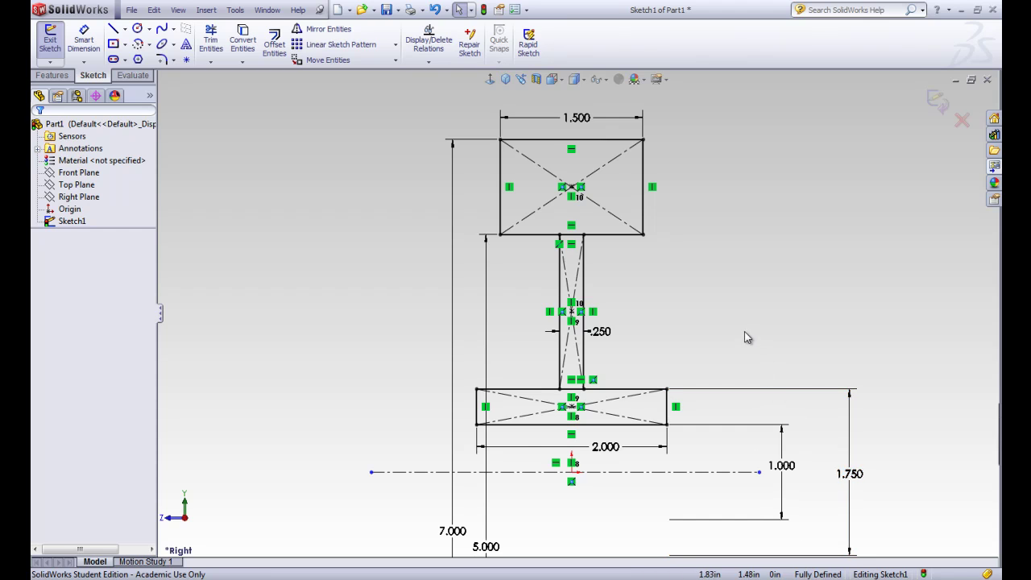
Exit the sketch and start a Revolved Boss/Base of Sketch1 about its horizontal centerline
scroll(681, 309, up, 1)
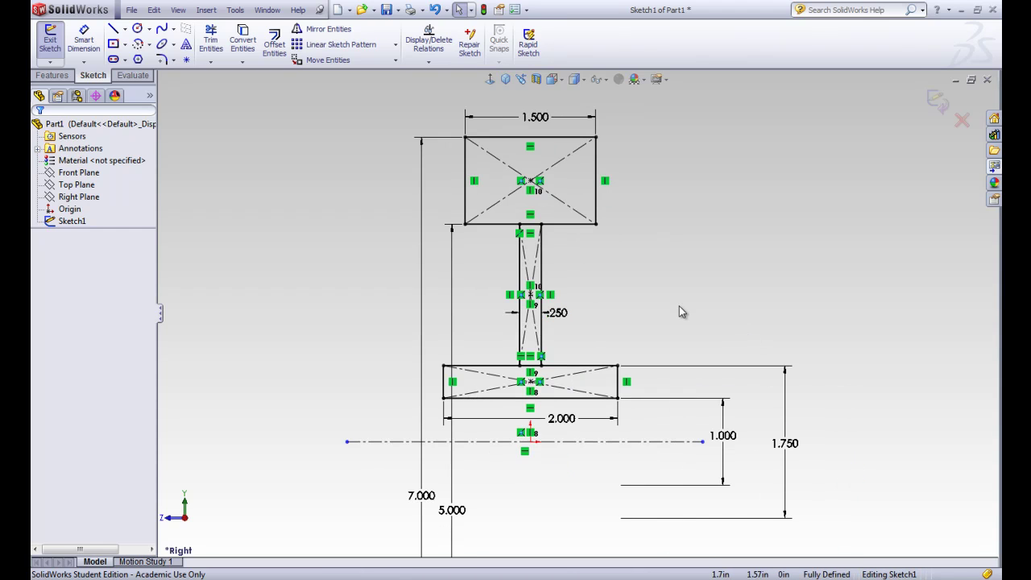
click(50, 47)
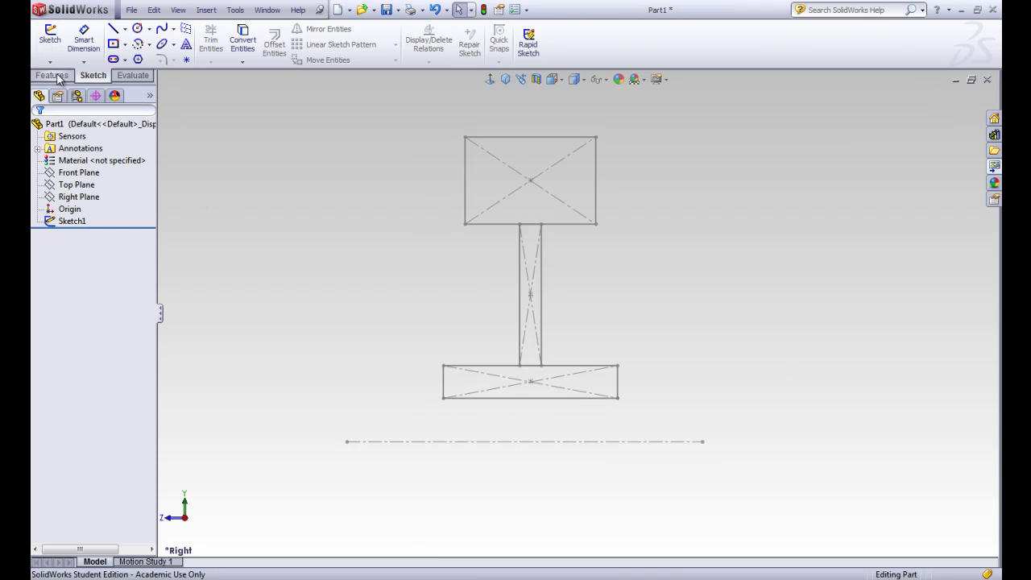
click(52, 75)
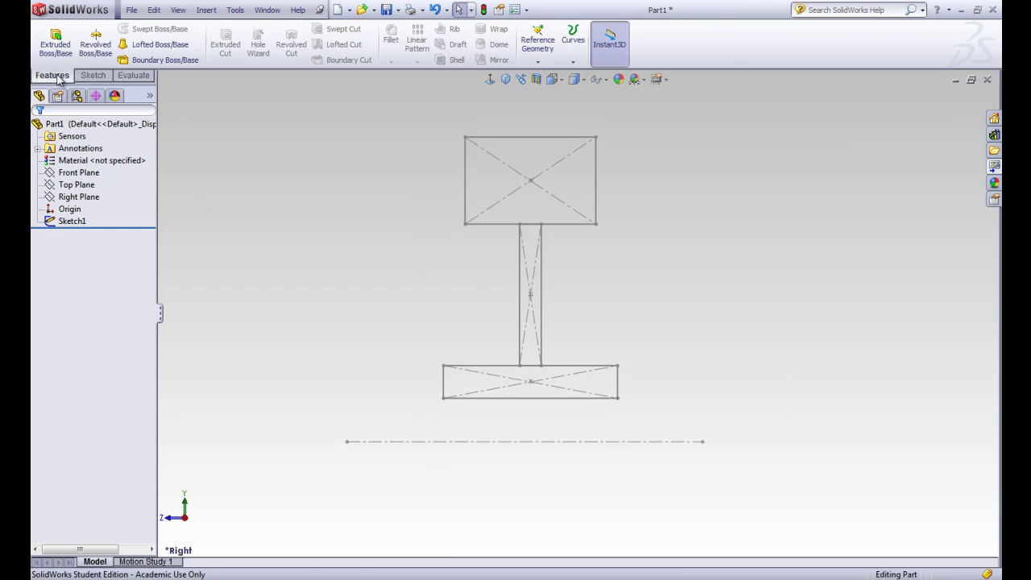
click(95, 44)
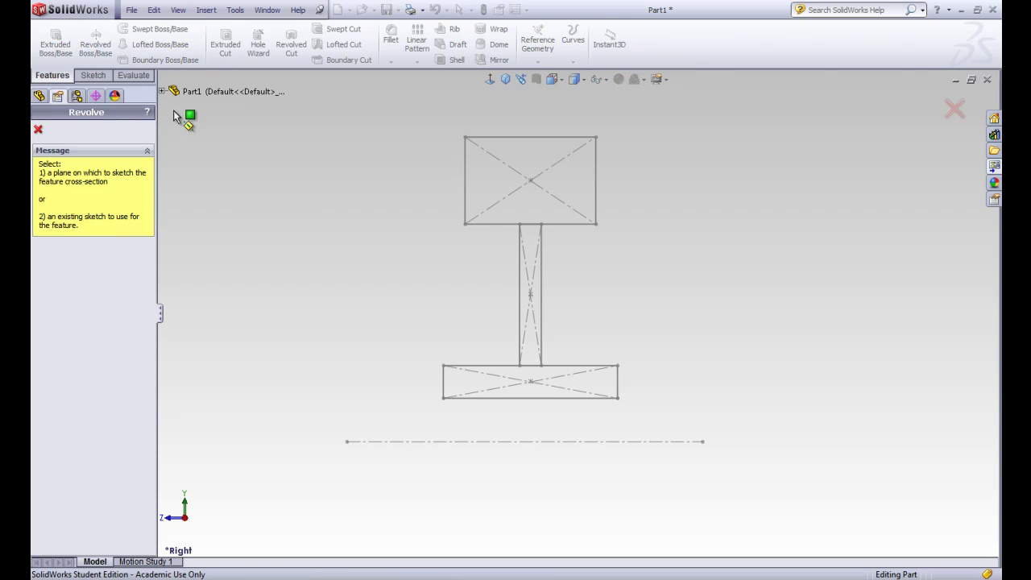
click(162, 92)
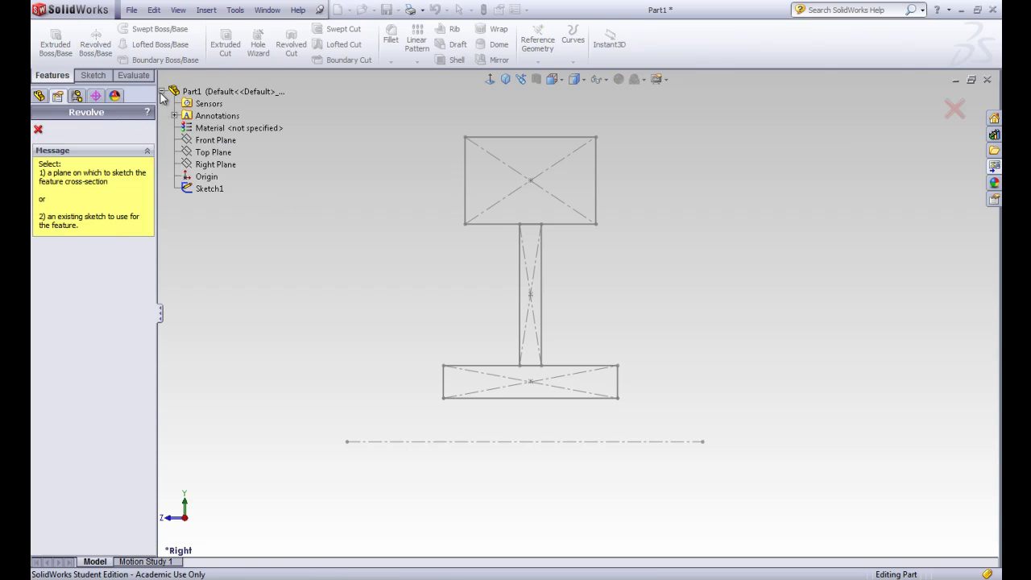
click(206, 188)
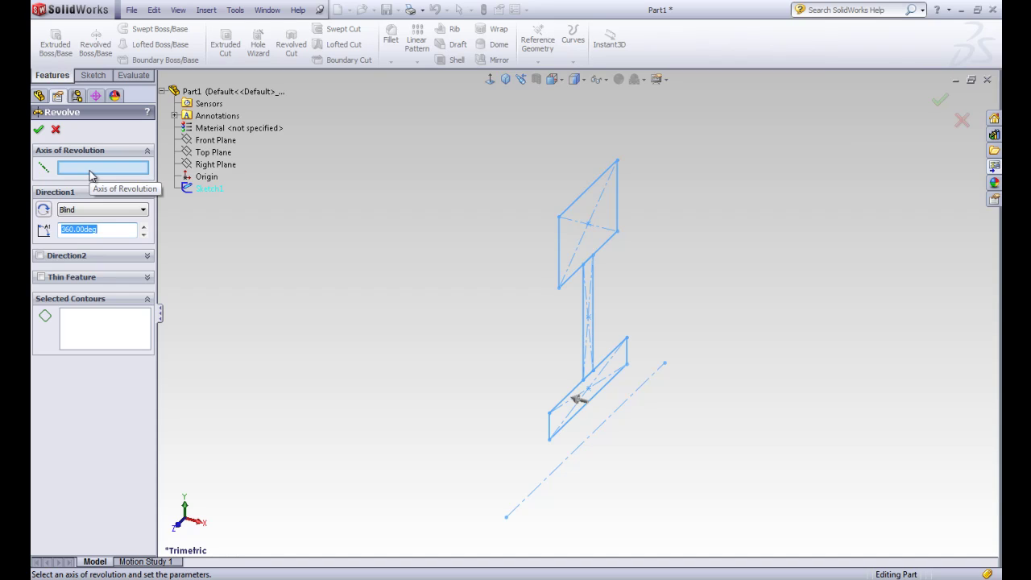
click(653, 379)
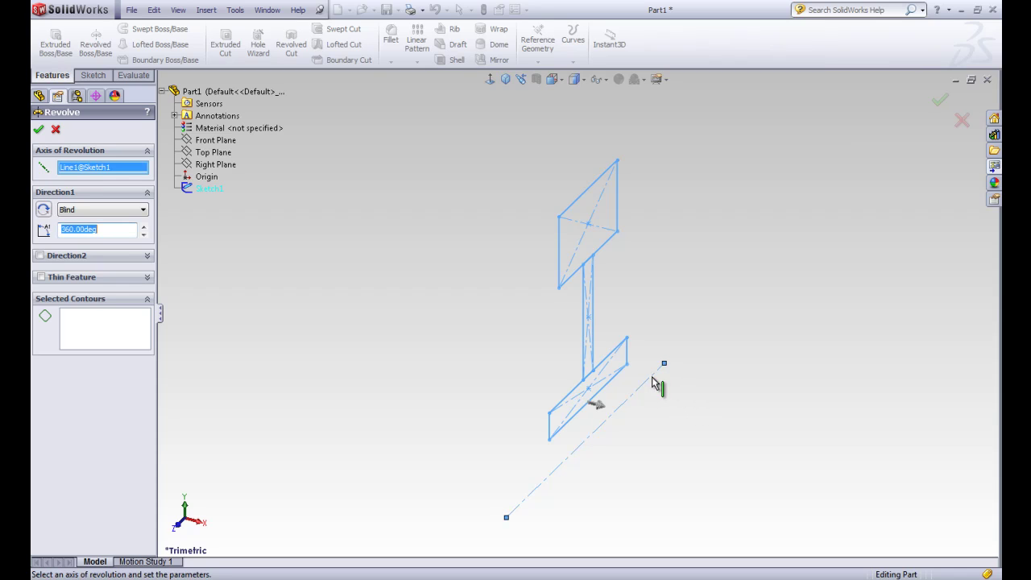
Select the rim, web and hub regions as the contours and complete the 360° revolve
click(84, 324)
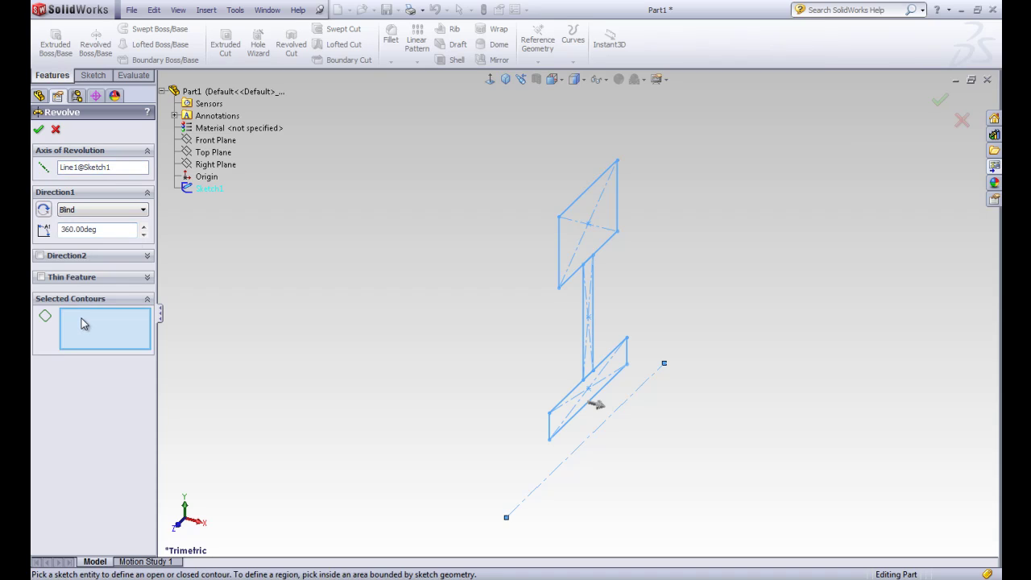
click(575, 261)
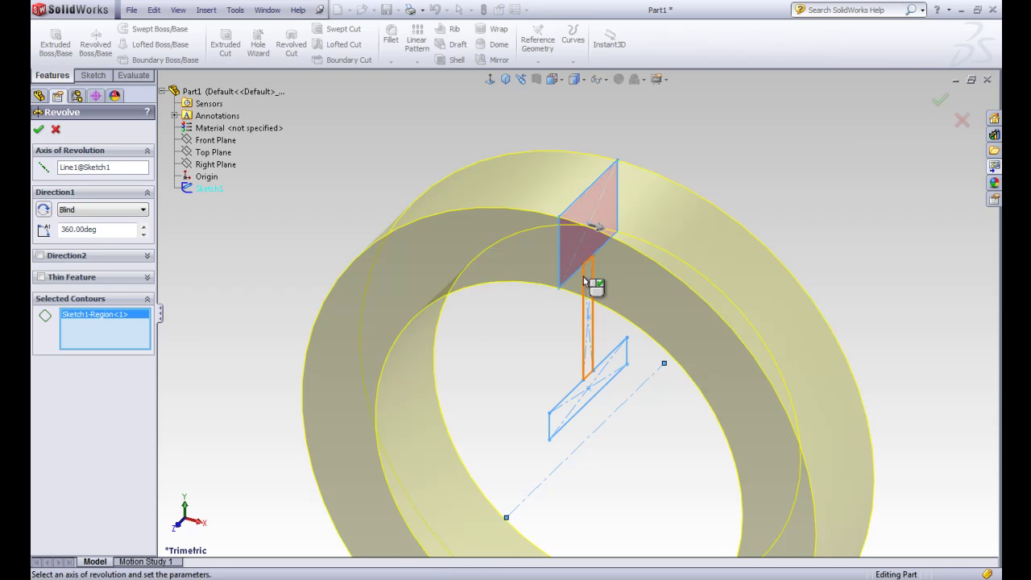
click(588, 286)
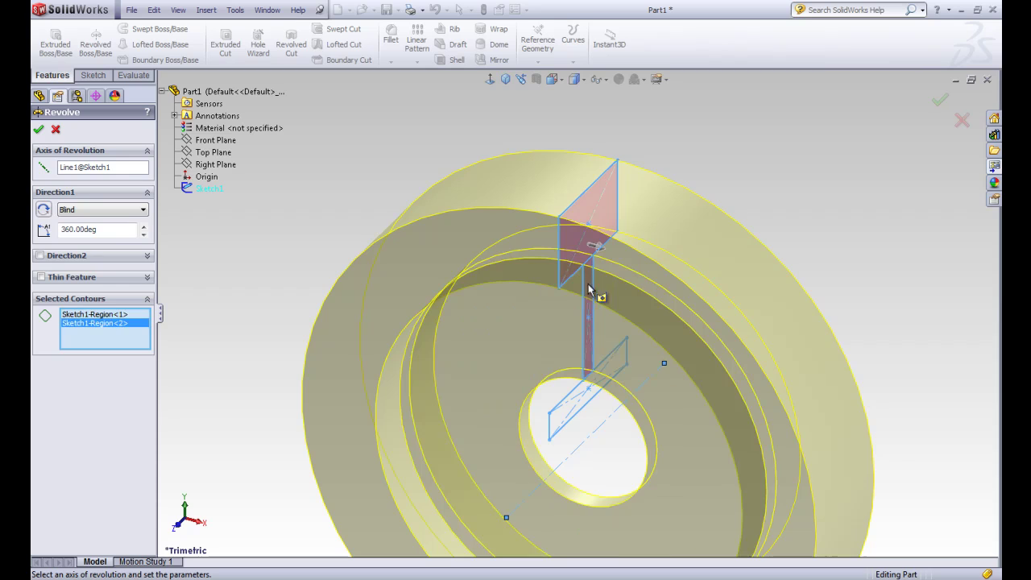
click(586, 392)
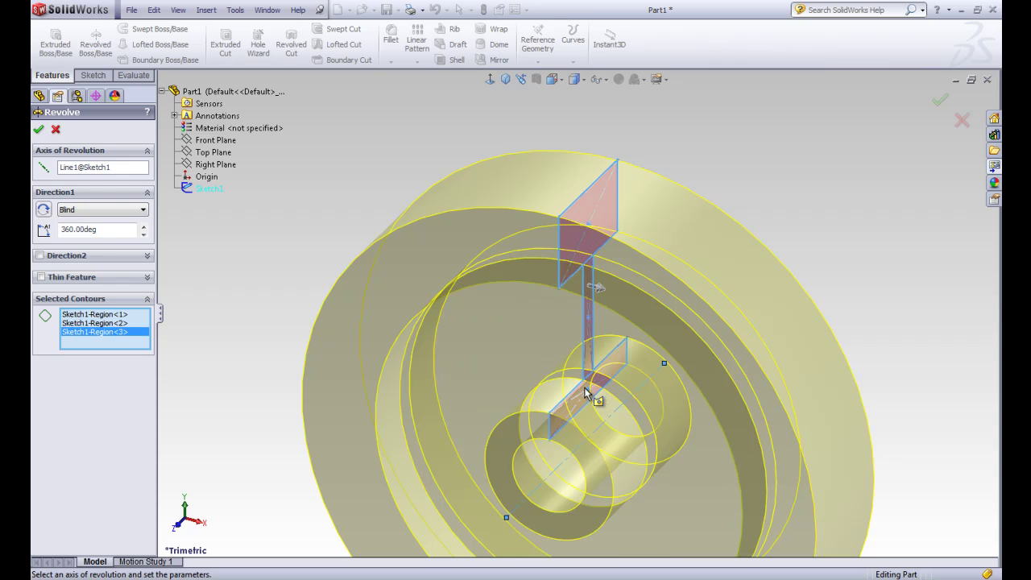
click(37, 131)
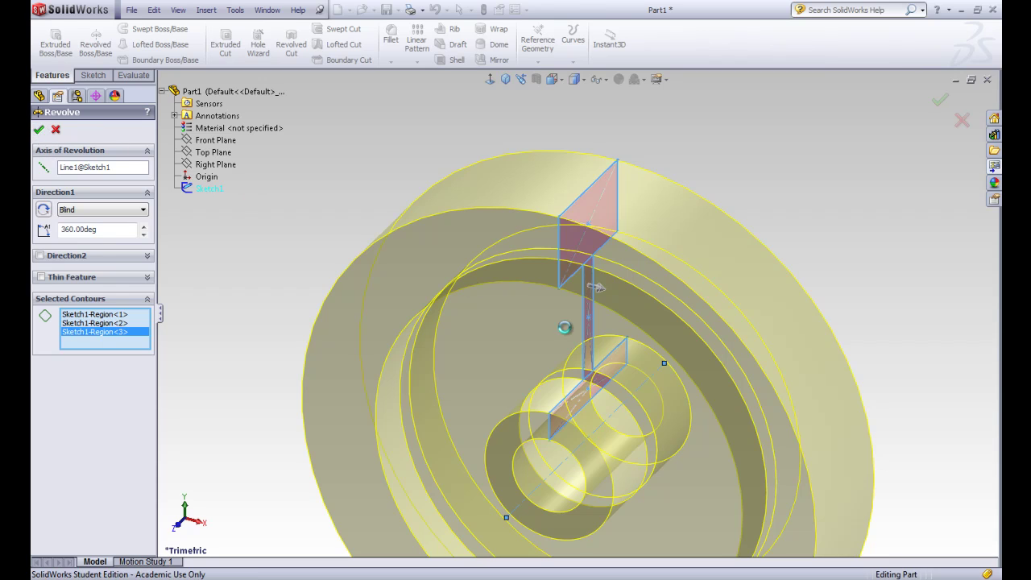
scroll(592, 355, up, 5)
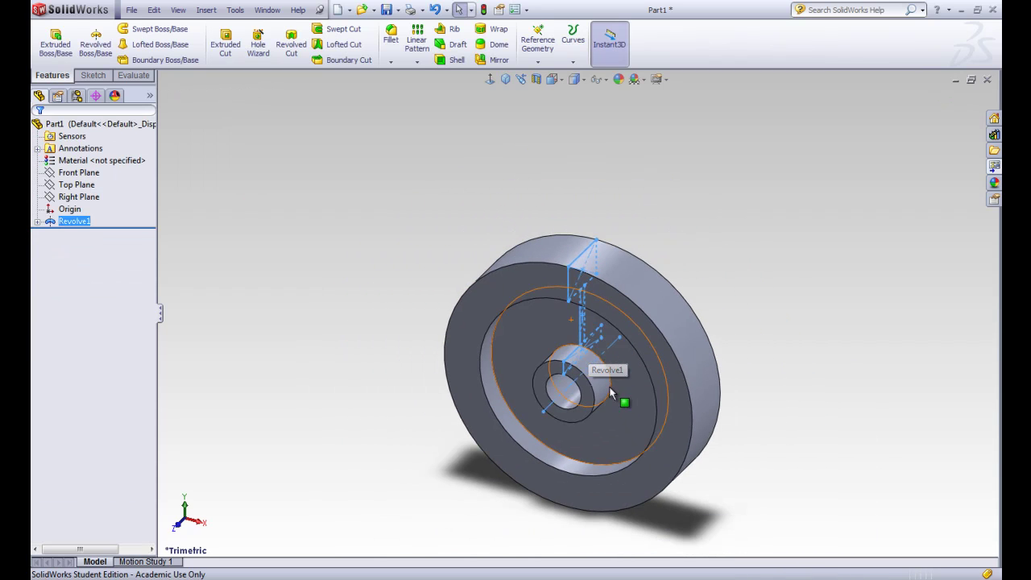
scroll(596, 425, down, 3)
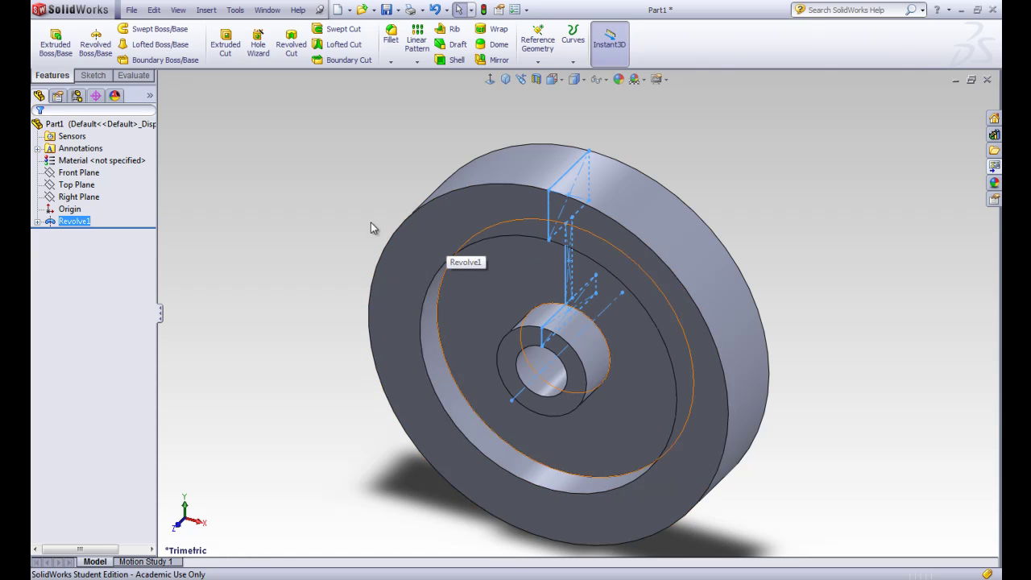
click(321, 175)
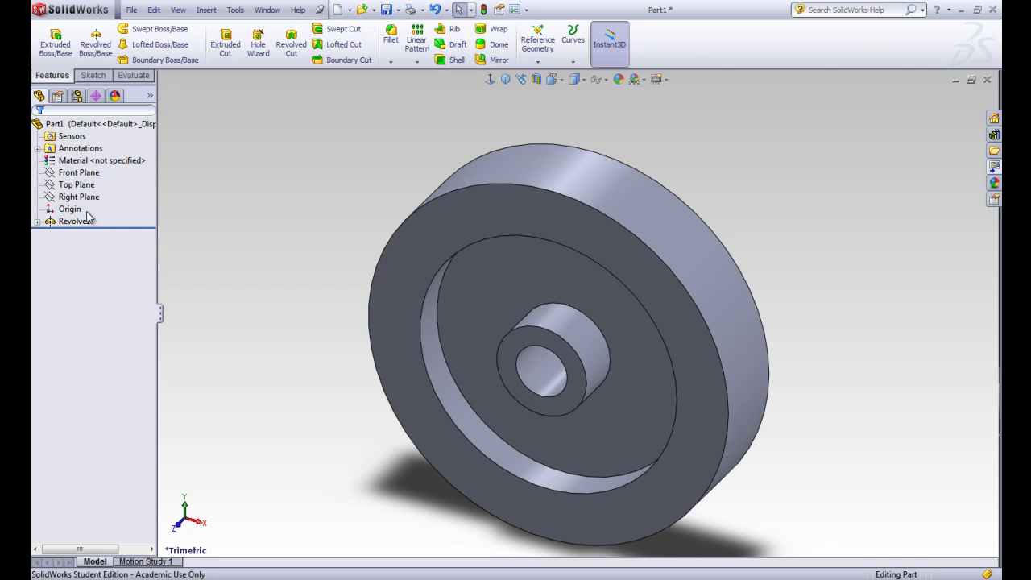
Undo the revolve and reopen the profile sketch, Sketch1, for editing
key(ctrl+1)
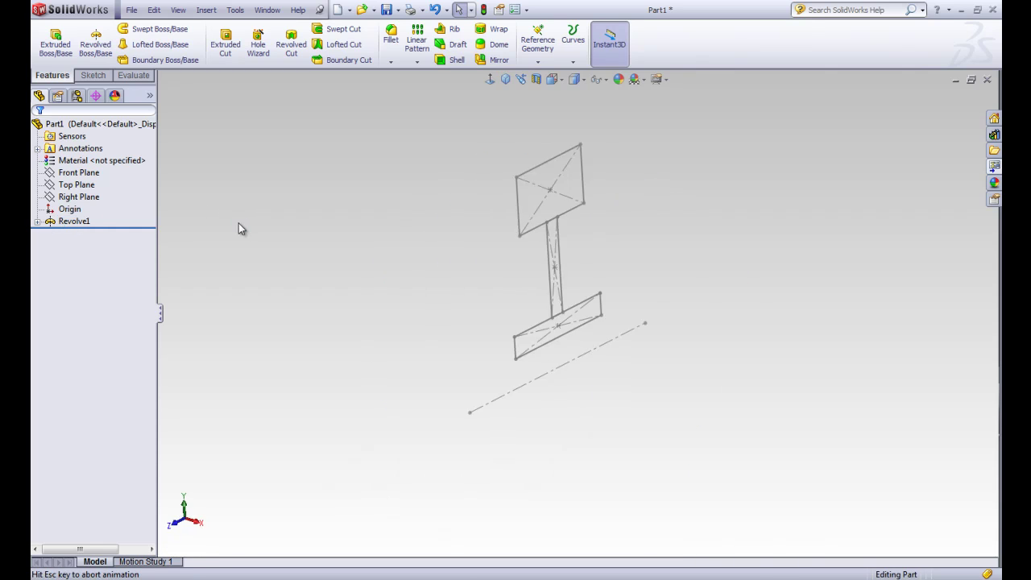
click(79, 223)
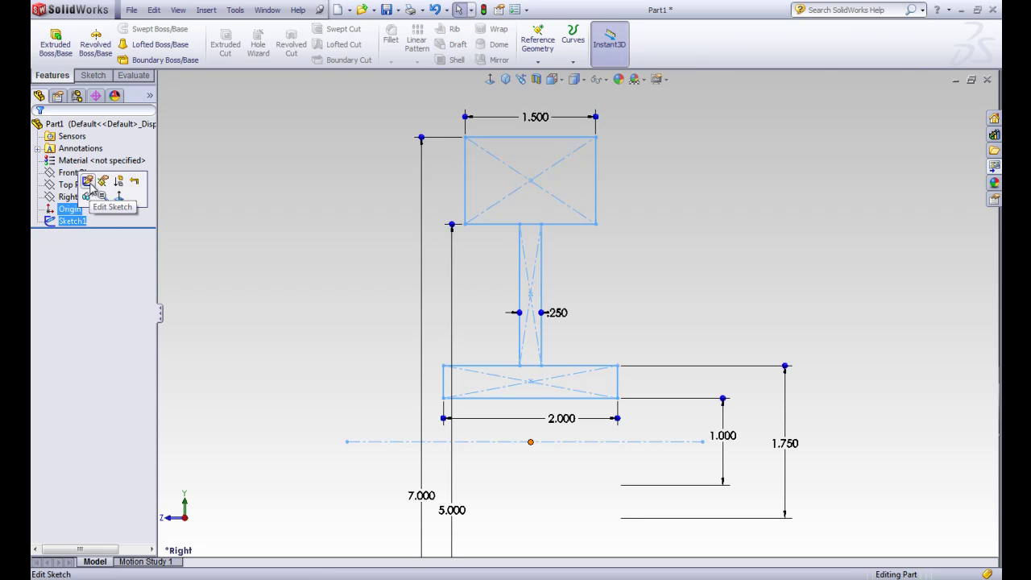
click(89, 182)
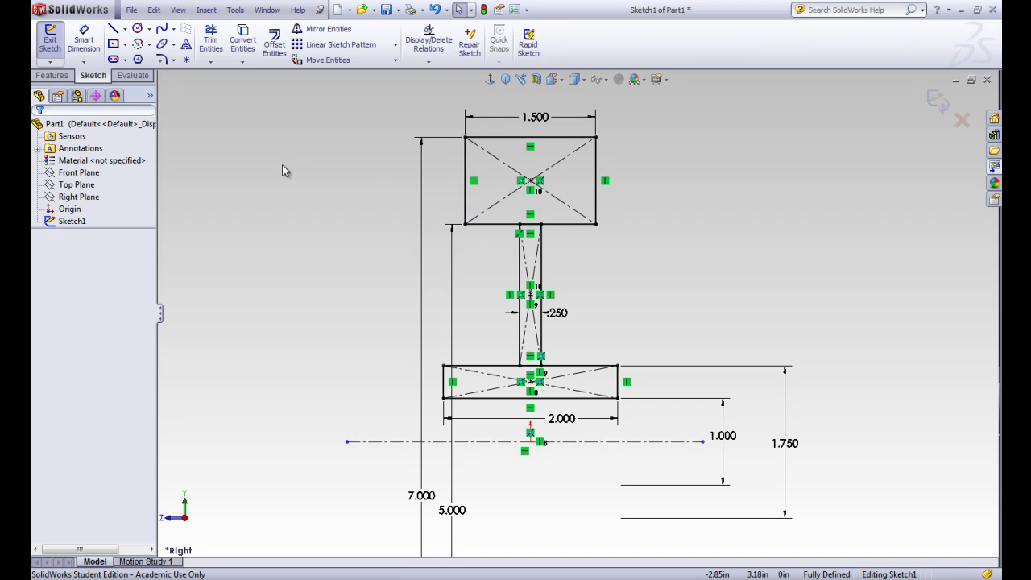
Trim away the line segments where the web meets the rim and the hub, using the Trim to closest option
click(214, 45)
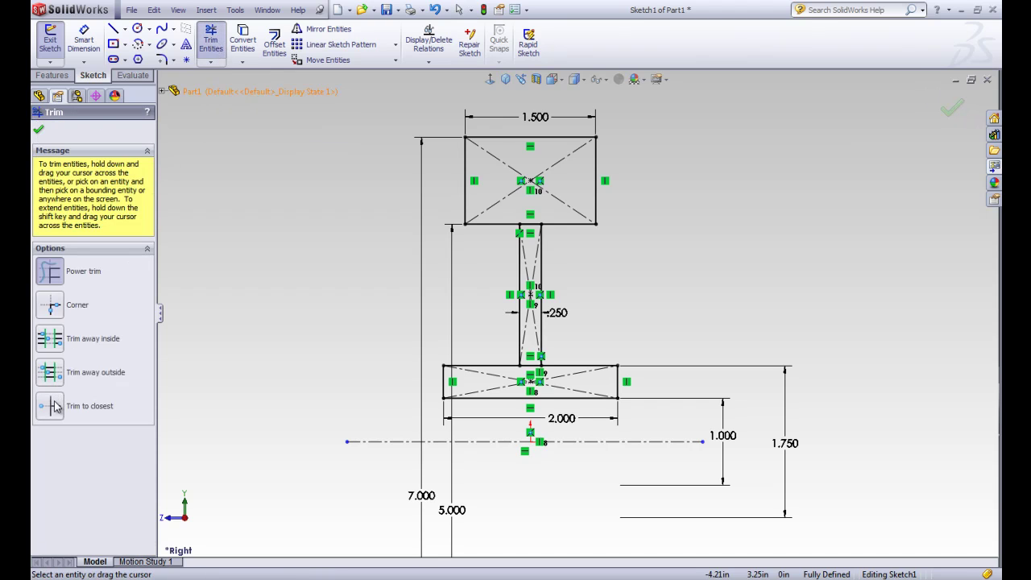
click(54, 409)
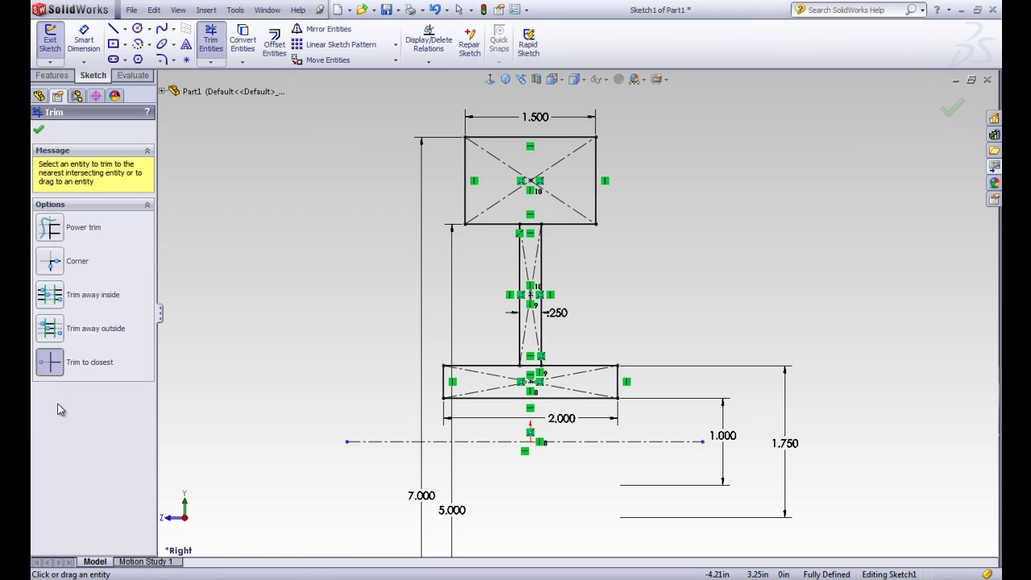
click(532, 228)
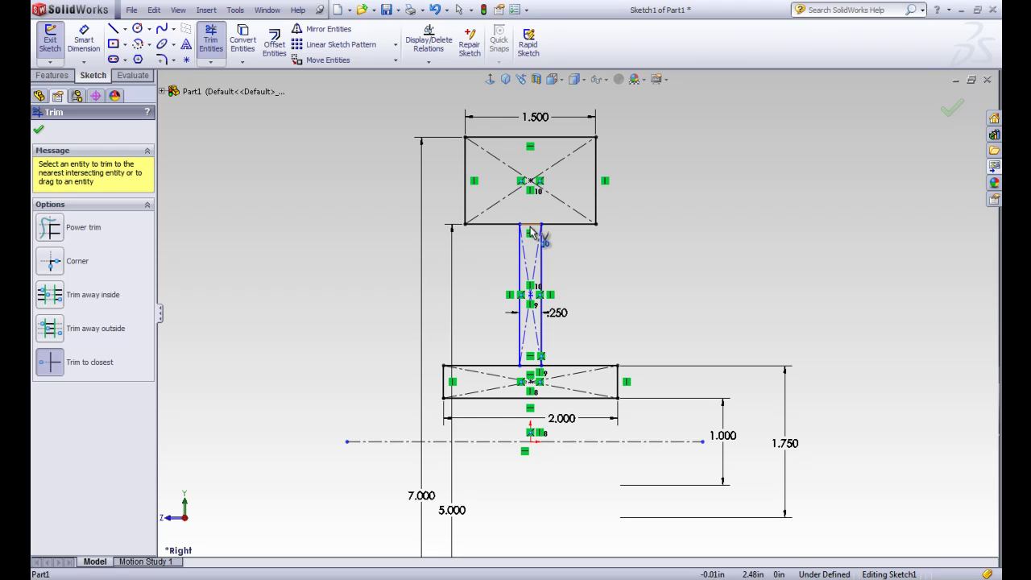
click(531, 227)
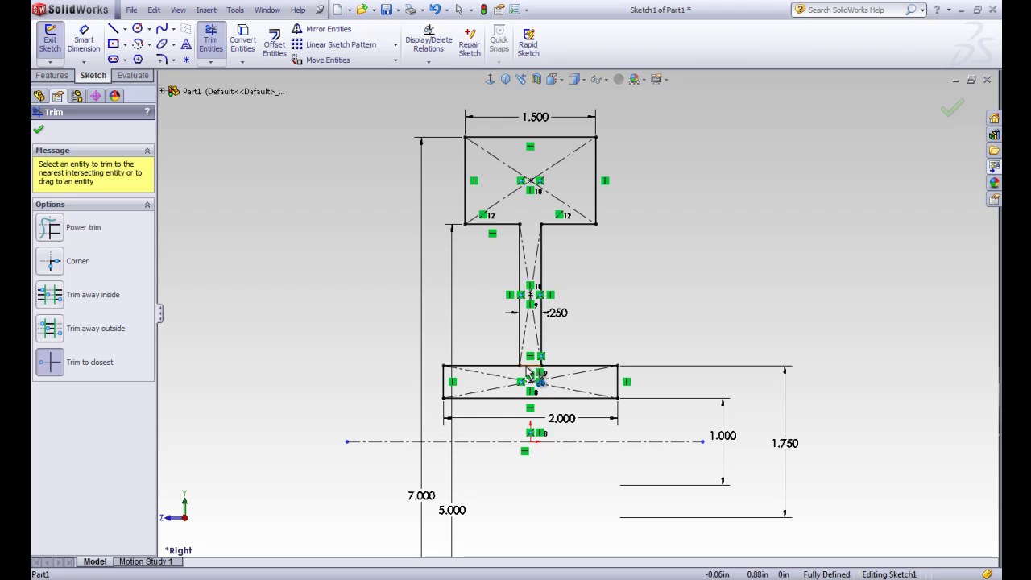
click(530, 367)
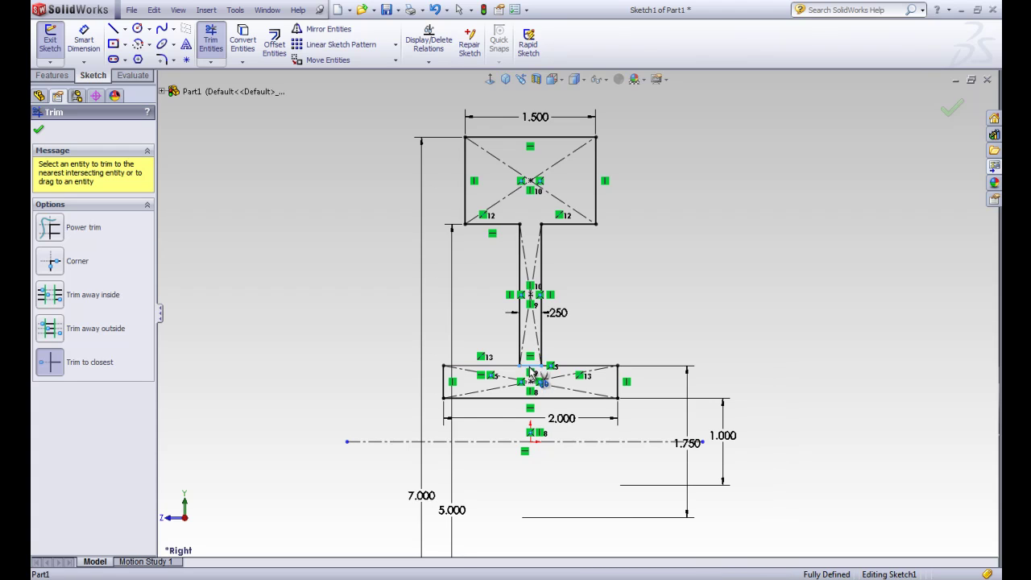
click(39, 131)
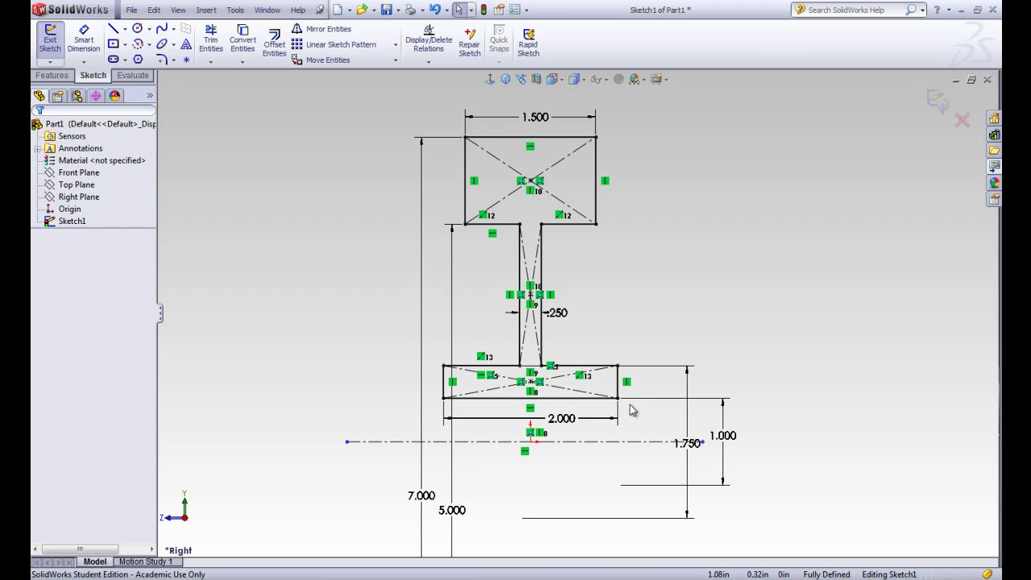
Exit the sketch and revolve the trimmed Sketch1 profile 360° about its horizontal centerline as a Revolved Boss/Base
click(38, 44)
click(78, 222)
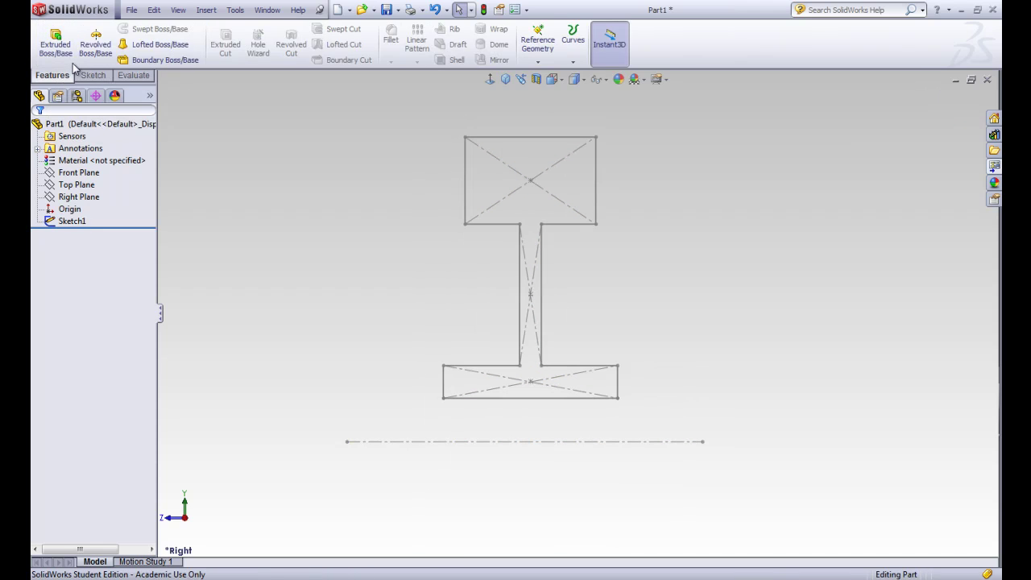
click(95, 43)
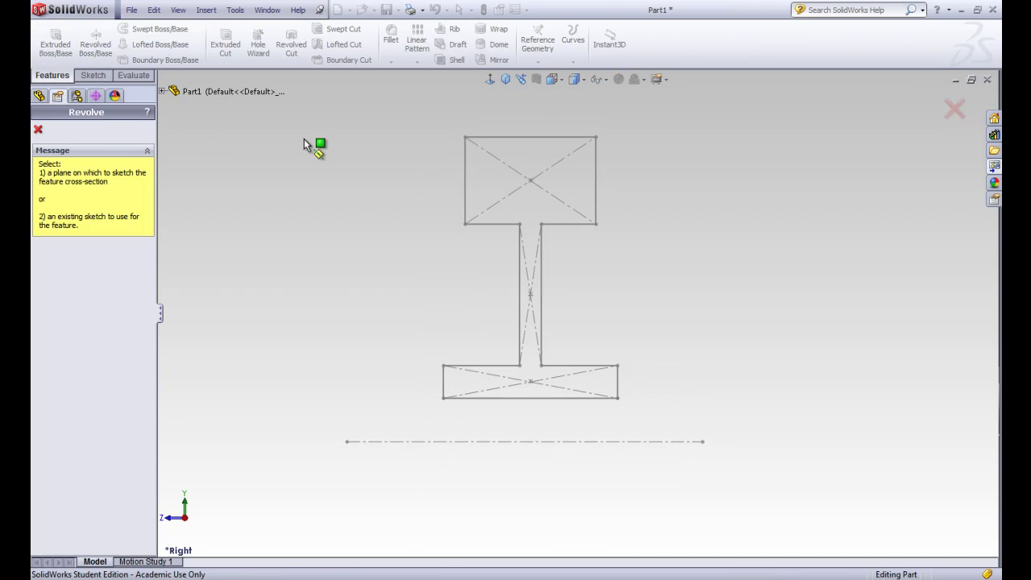
click(163, 94)
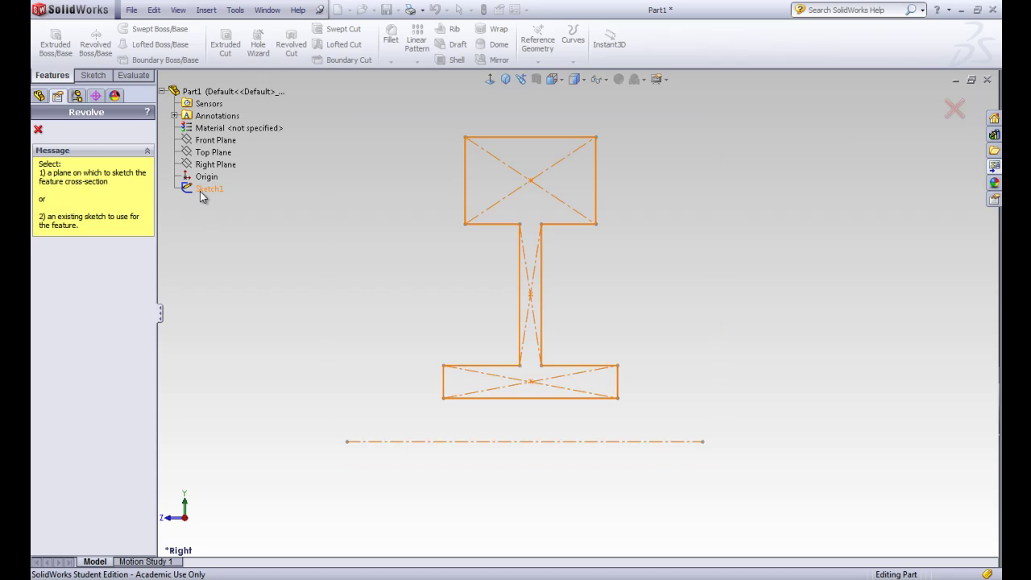
click(201, 196)
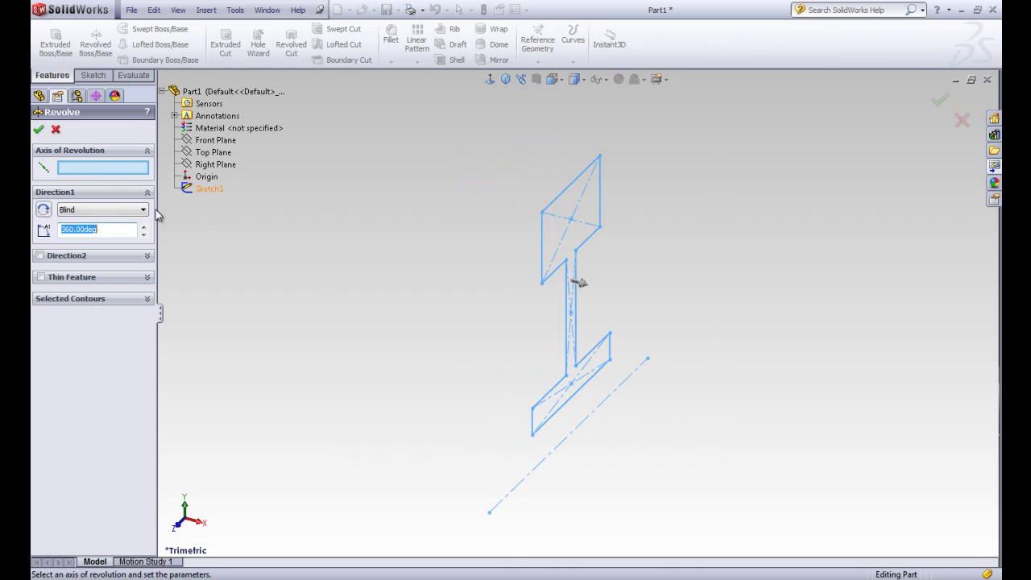
click(575, 432)
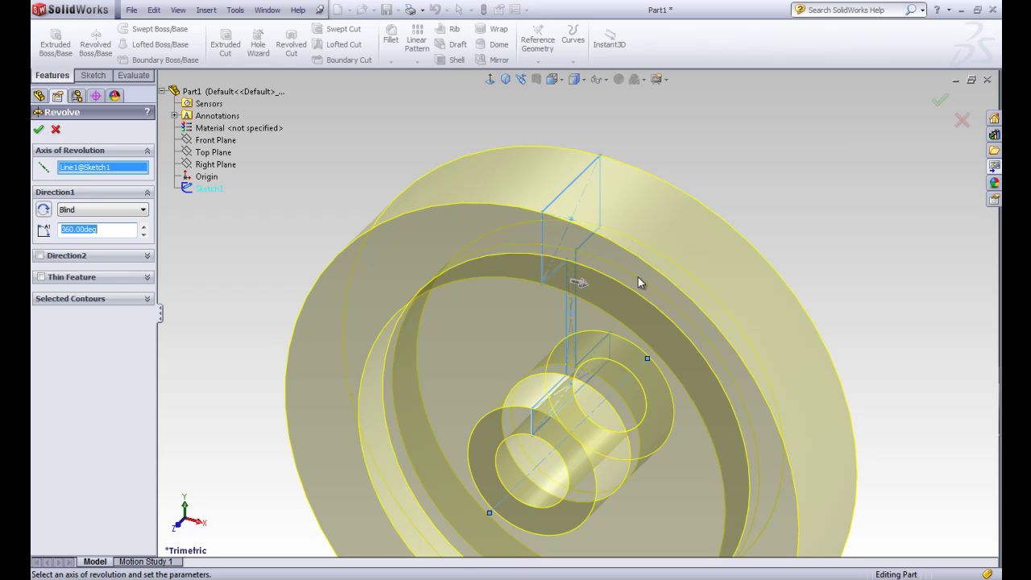
scroll(639, 280, up, 2)
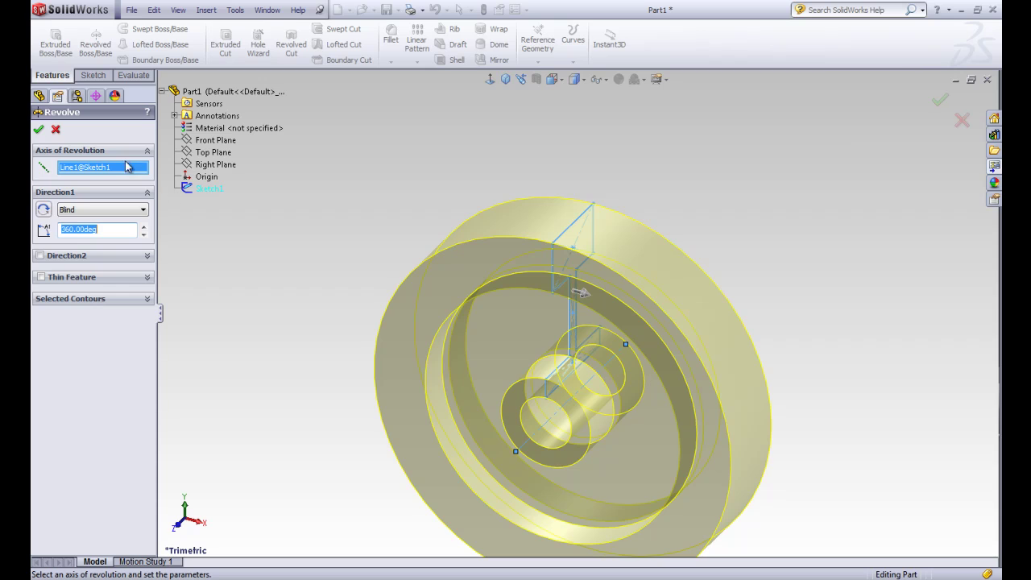
click(39, 131)
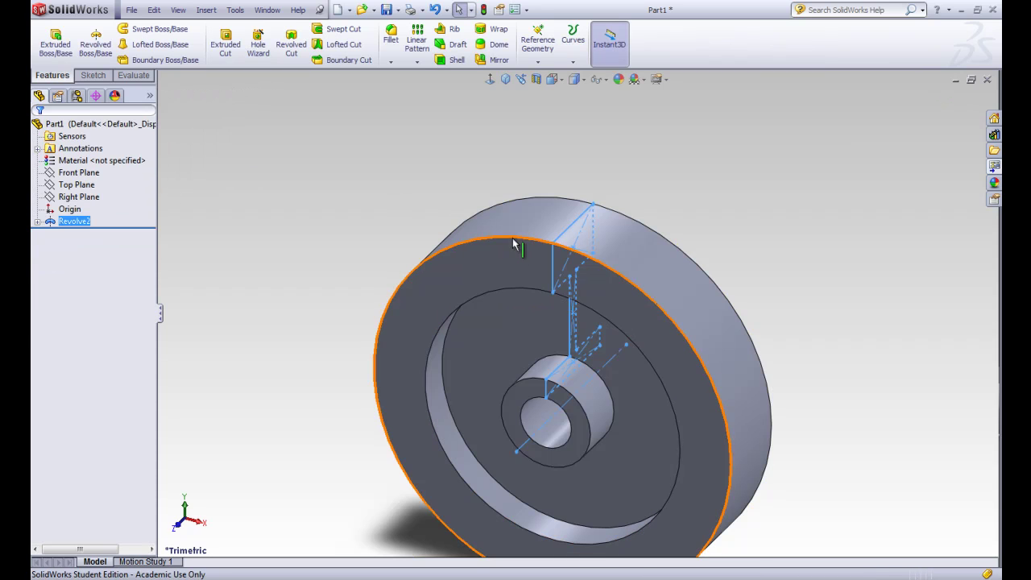
click(698, 203)
key(z)
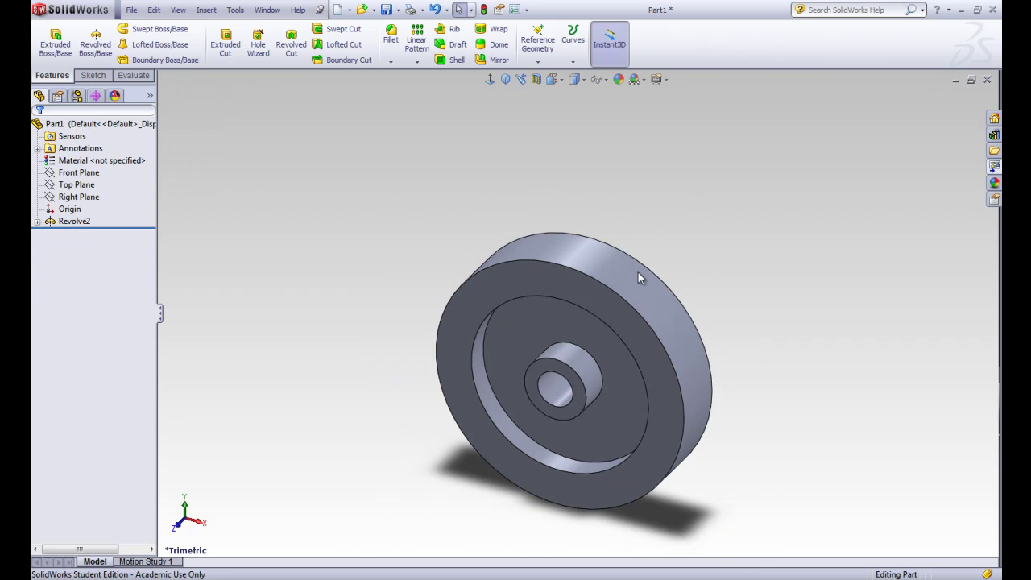
scroll(585, 374, down, 1)
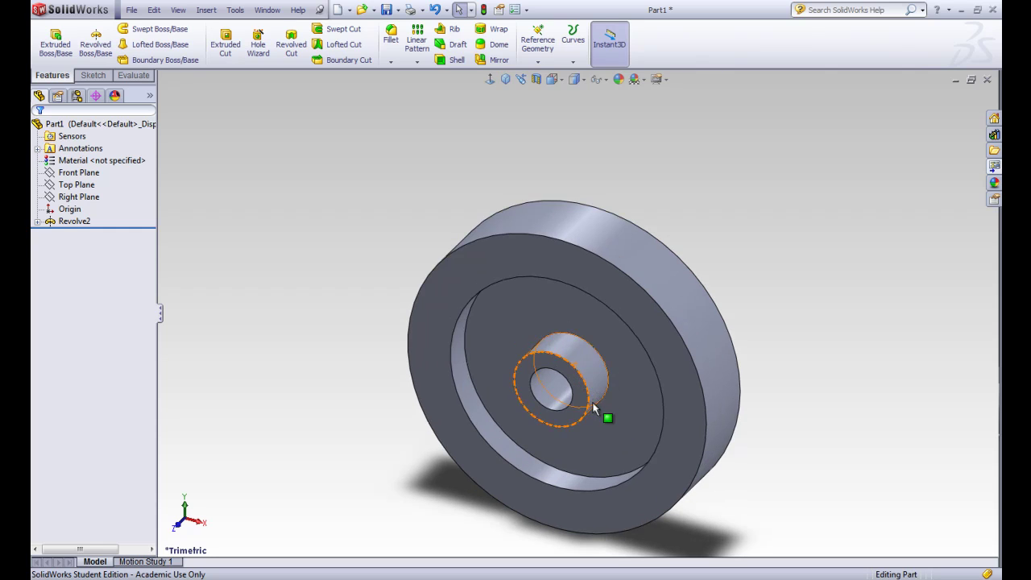
scroll(572, 439, down, 1)
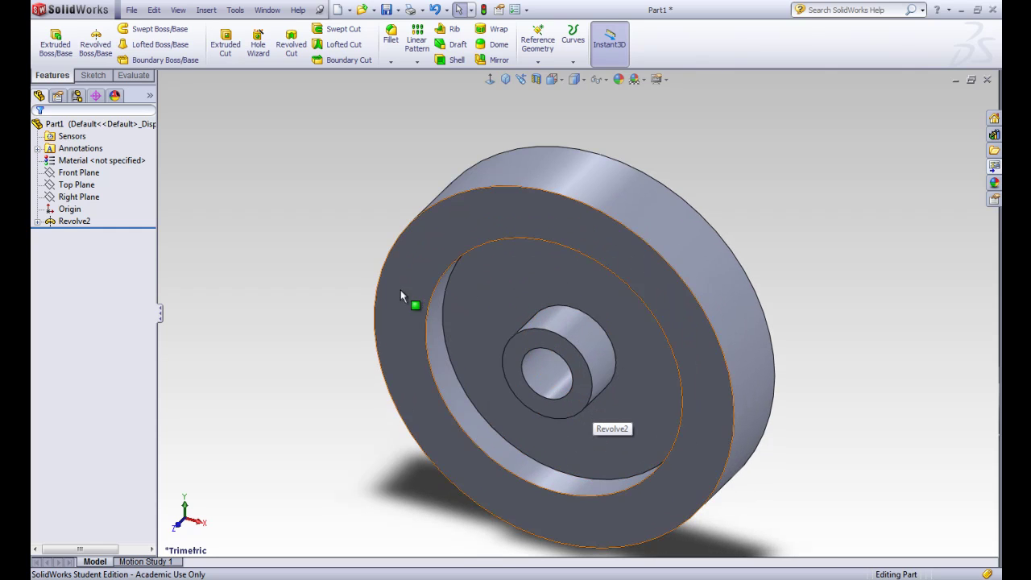